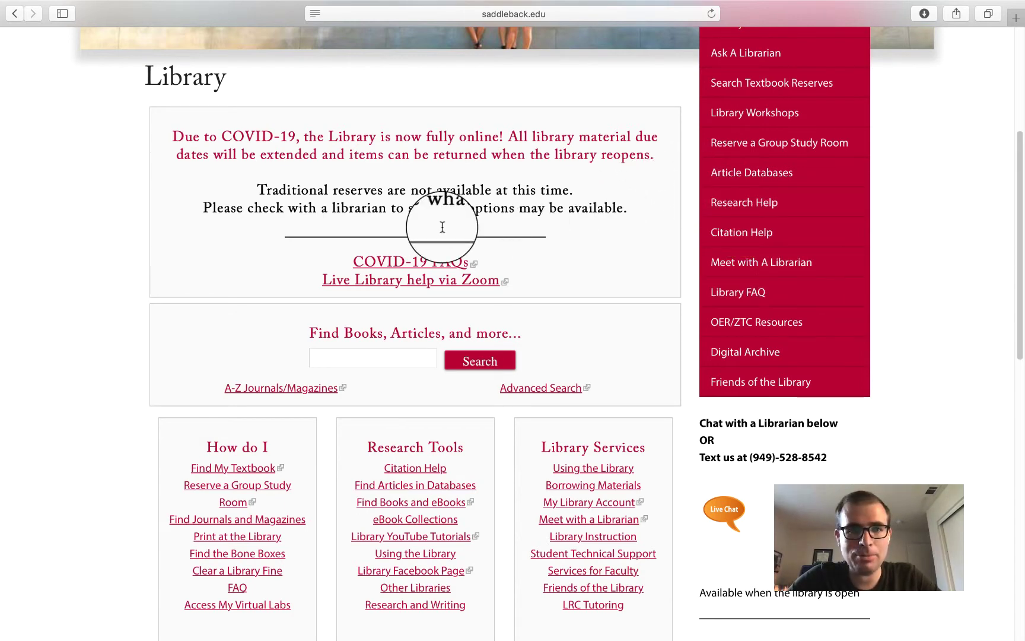
pyautogui.doubleClick(184, 76)
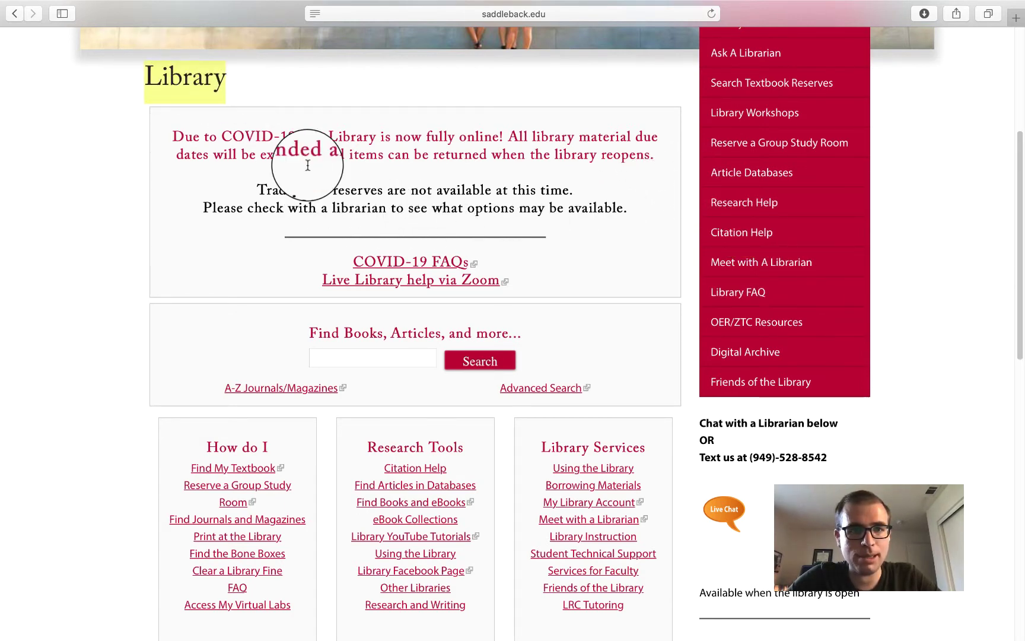
pyautogui.scroll(5, 261, 164)
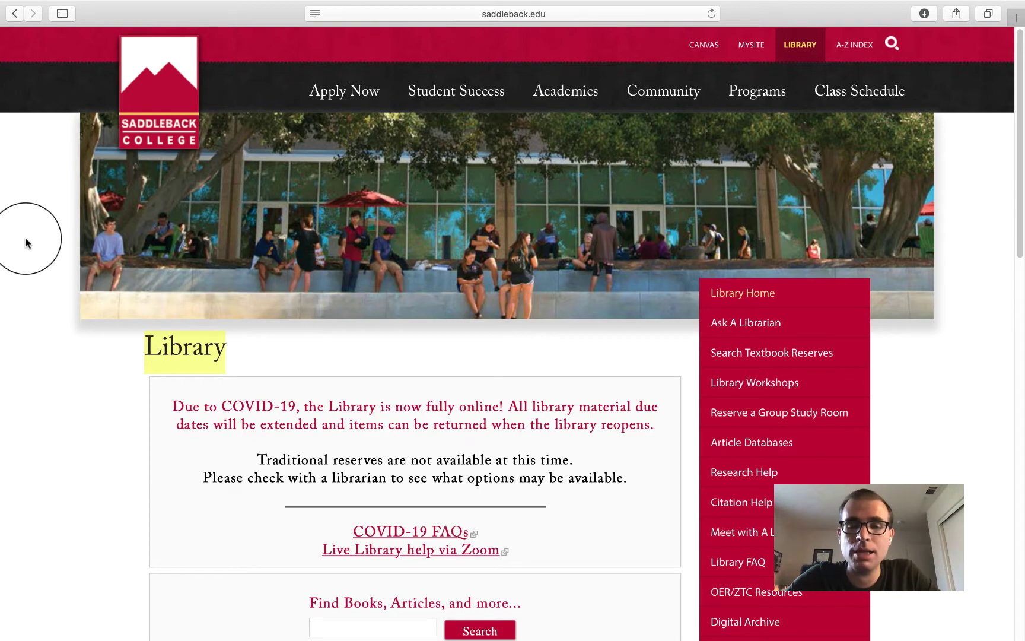
pyautogui.scroll(-5, 25, 237)
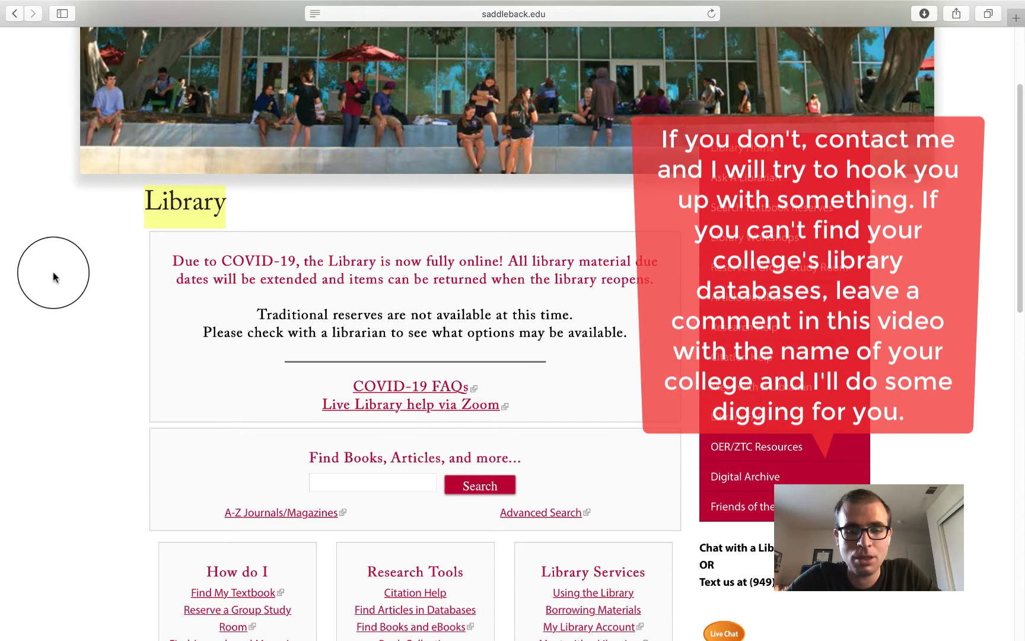
pyautogui.scroll(2, 51, 278)
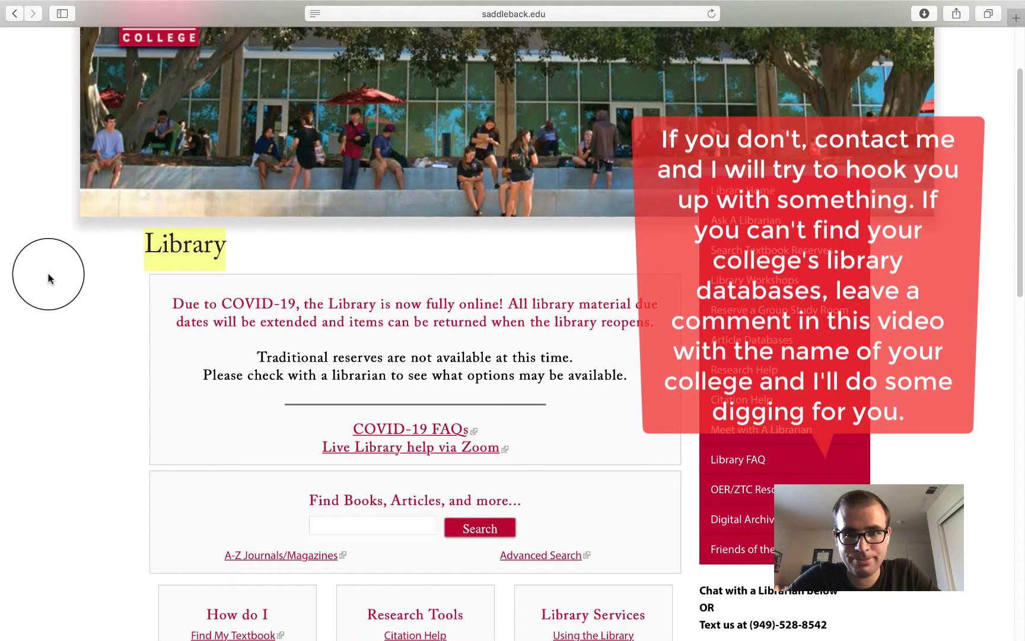
pyautogui.scroll(3, 48, 279)
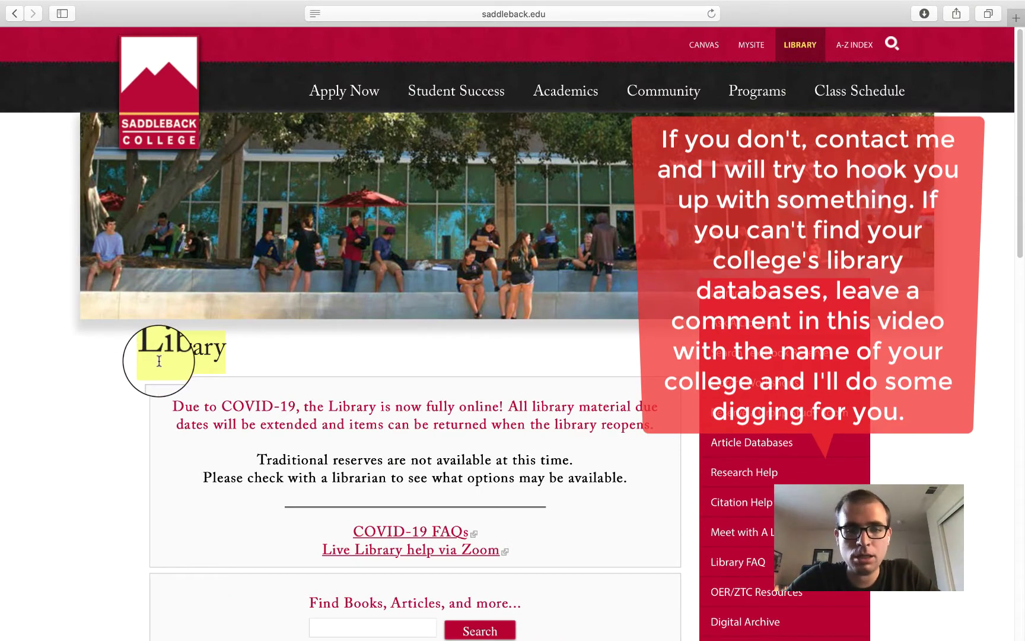
pyautogui.click(149, 385)
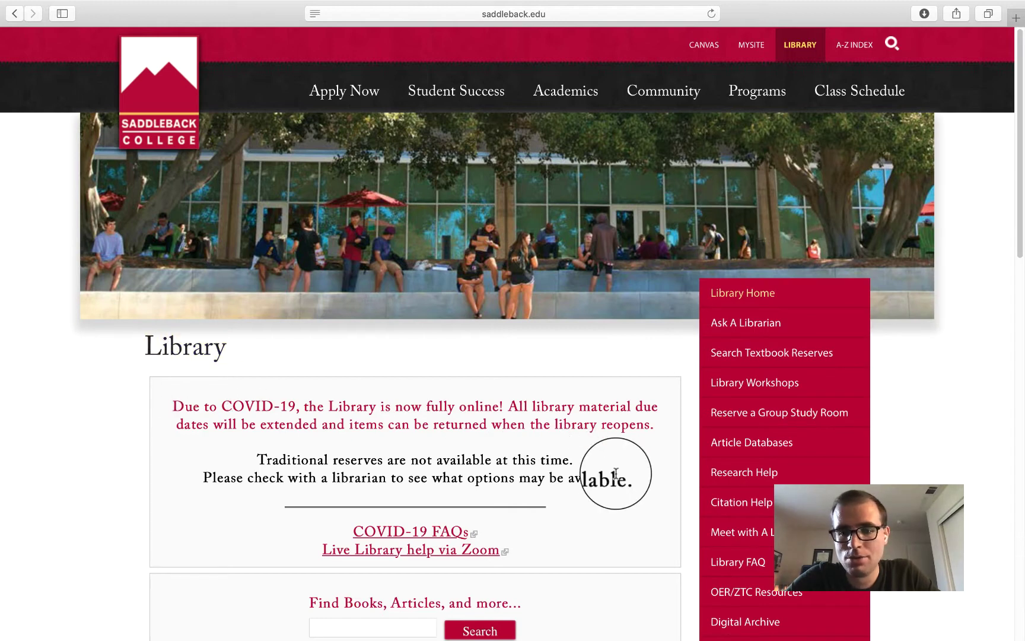
# Open the library's Article Databases page and go to its full List of Databases A-Z
pyautogui.click(736, 442)
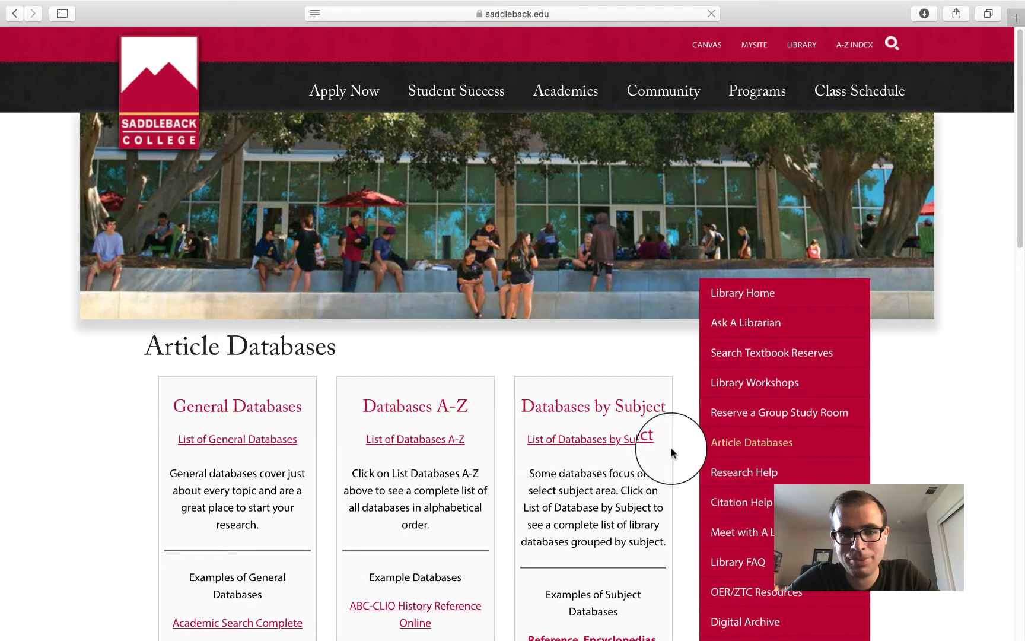
pyautogui.scroll(-3, 448, 317)
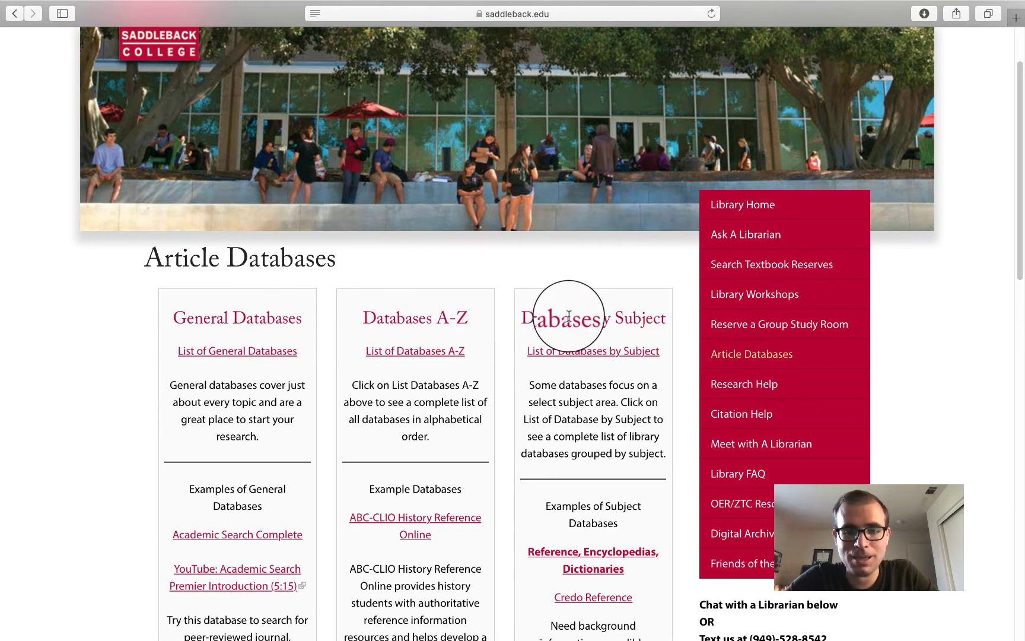
pyautogui.moveTo(593, 313); pyautogui.dragTo(530, 308)
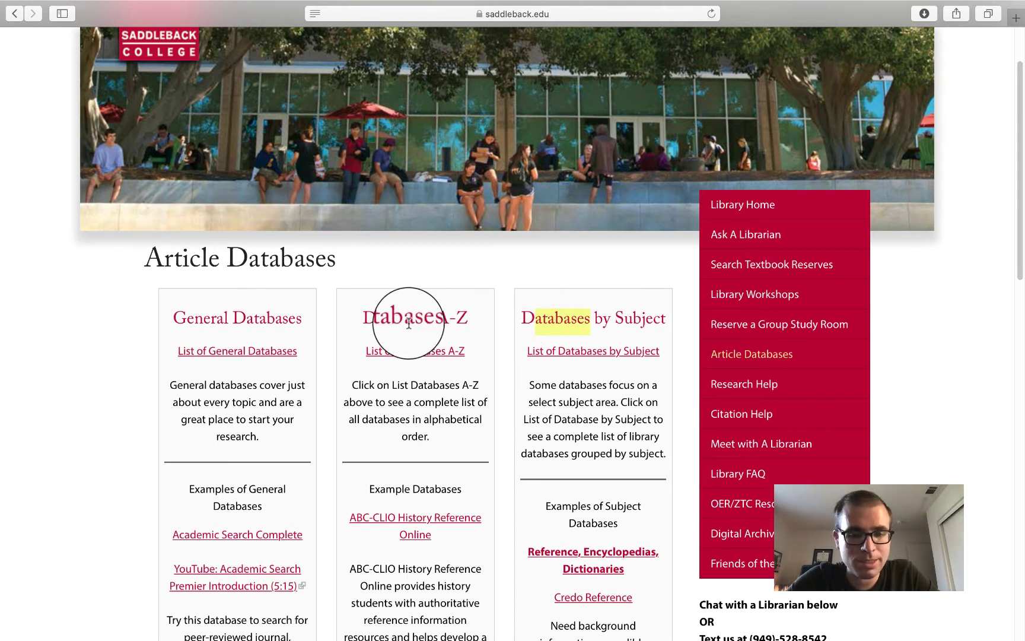
pyautogui.moveTo(368, 351); pyautogui.dragTo(464, 350)
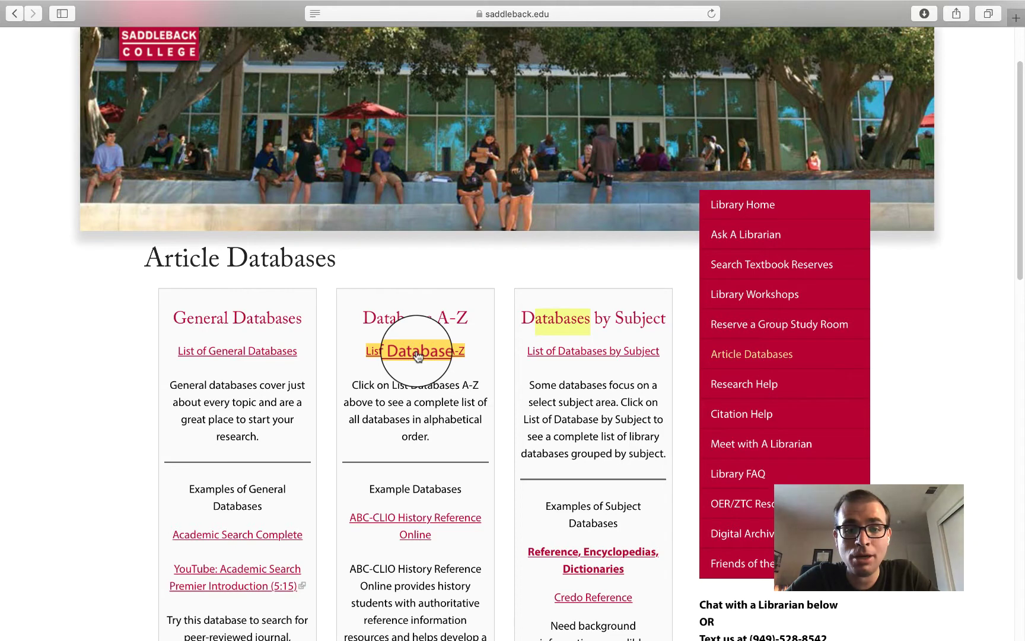
pyautogui.click(417, 353)
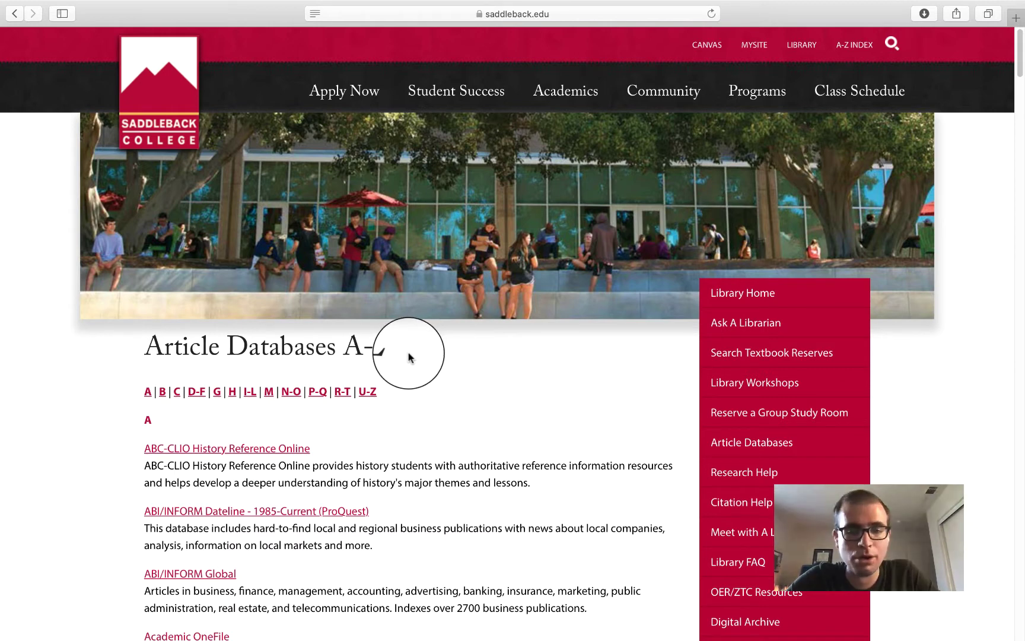
# Look through the A-Z database list and its subject descriptions, including the journal coverage of Communication & Mass Media Complete
pyautogui.scroll(-1, 405, 359)
pyautogui.scroll(-1, 403, 360)
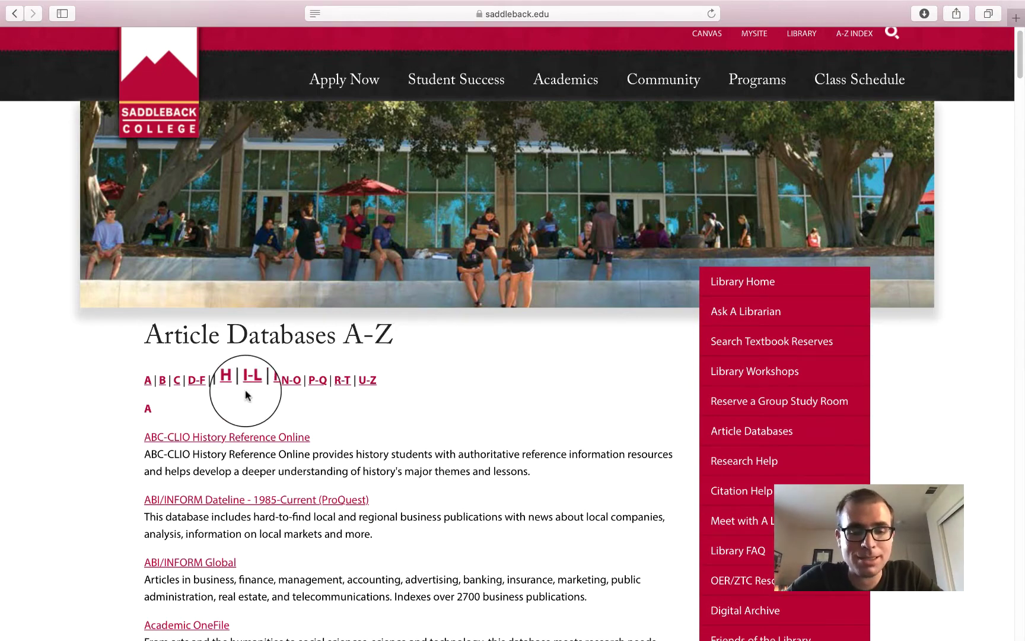
pyautogui.scroll(-4, 190, 371)
pyautogui.moveTo(1, 408)
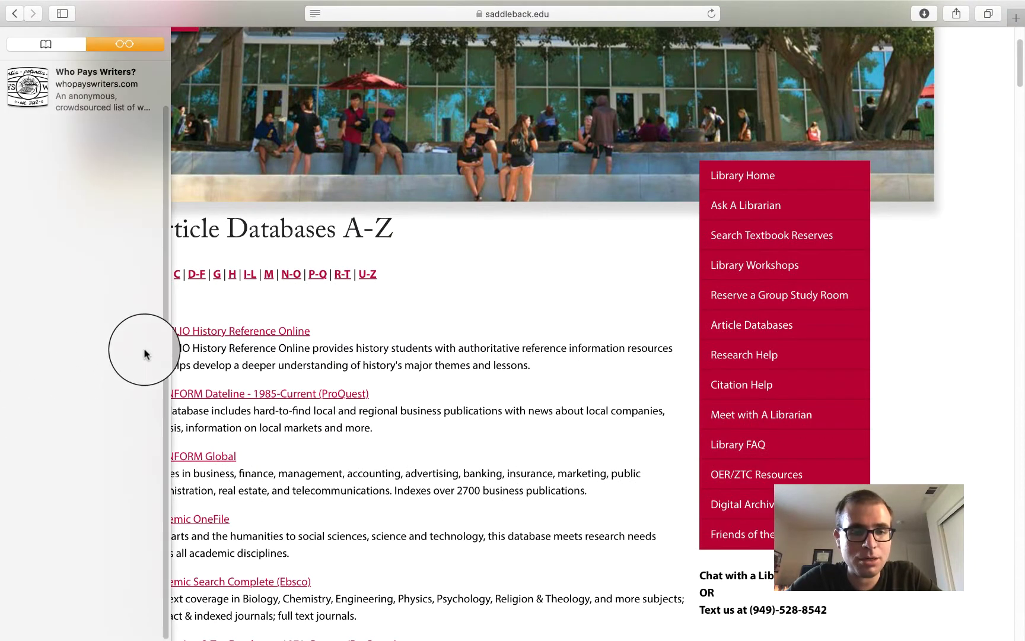
pyautogui.scroll(-1, 105, 368)
pyautogui.scroll(-1, 105, 371)
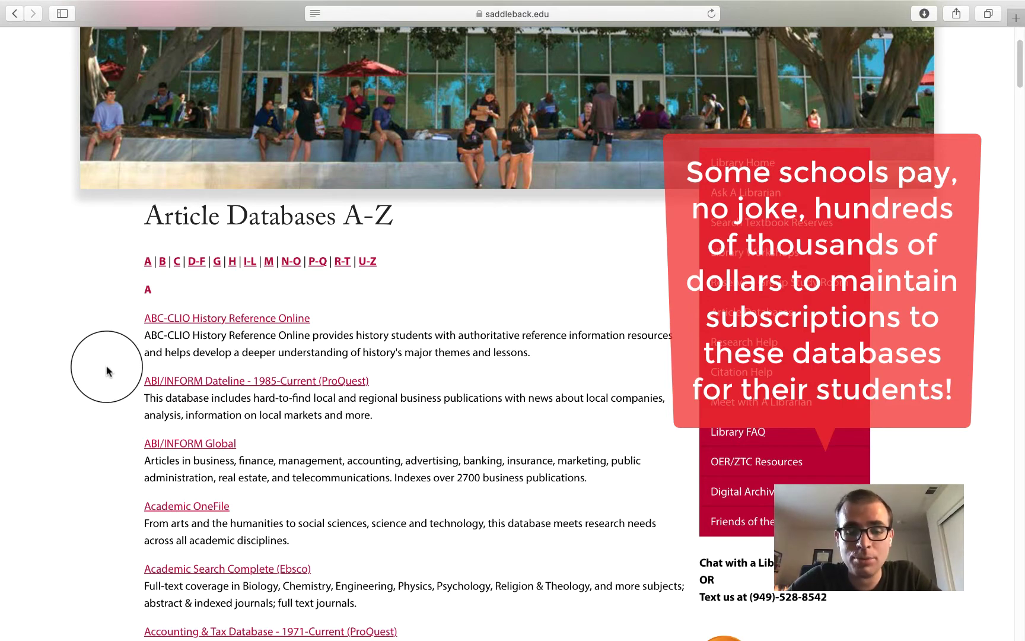
pyautogui.scroll(-1, 107, 371)
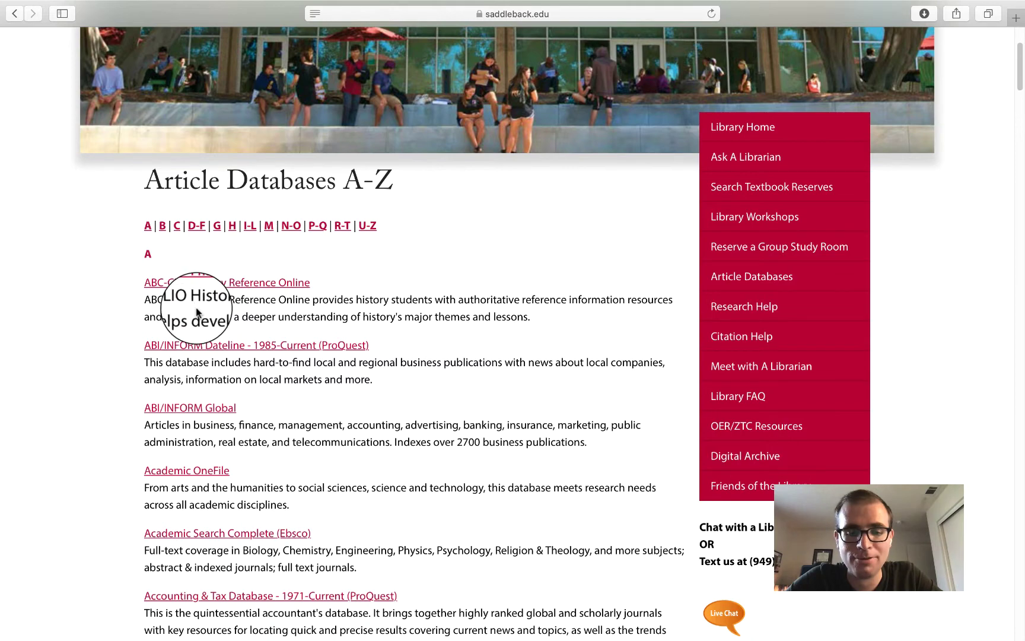
pyautogui.scroll(-3, 88, 334)
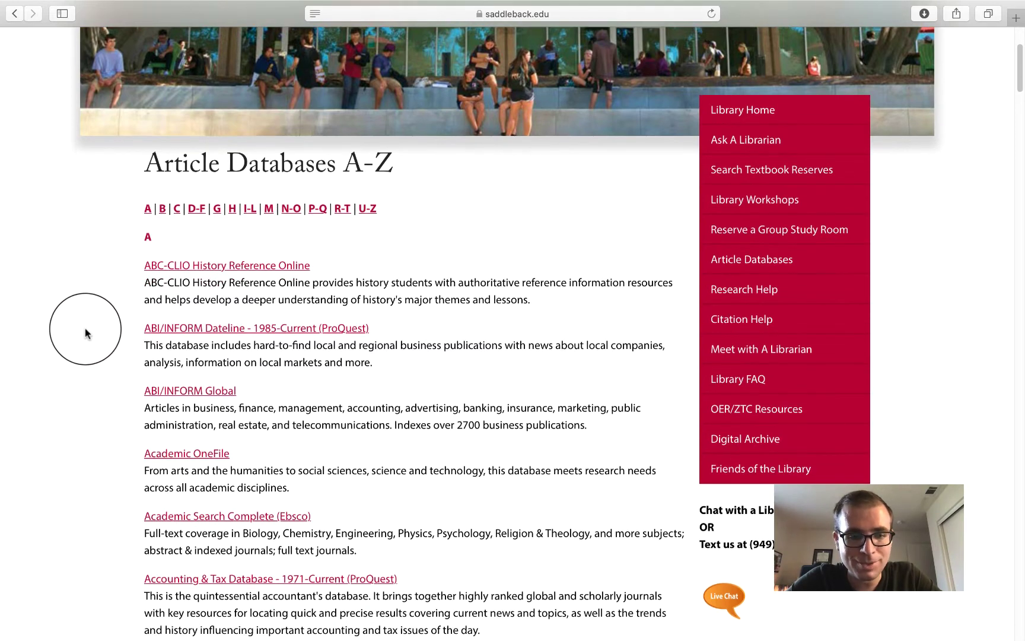
pyautogui.scroll(-10, 82, 334)
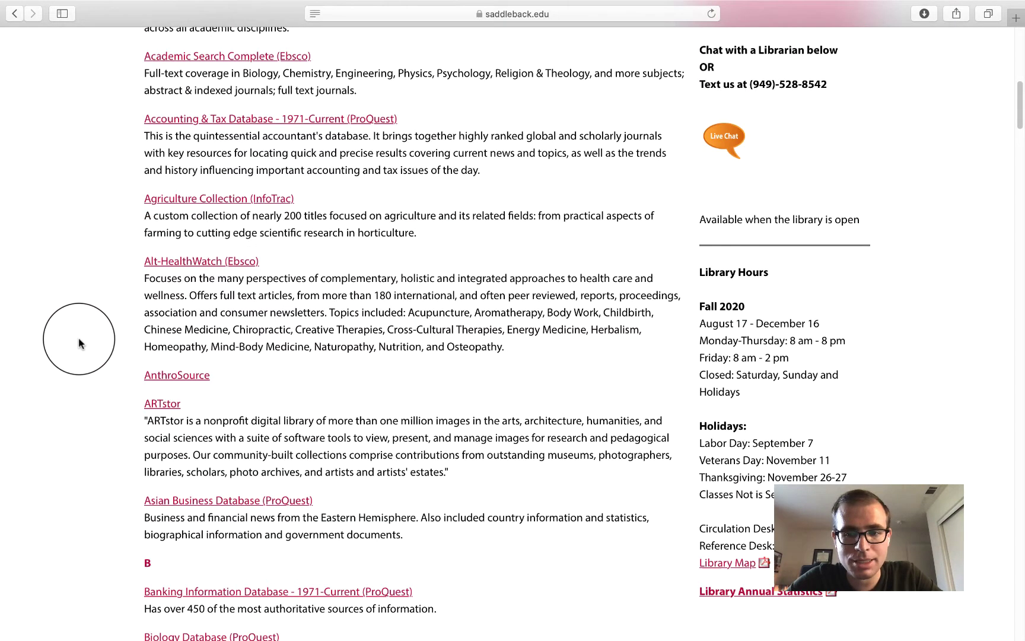
pyautogui.scroll(-4, 79, 342)
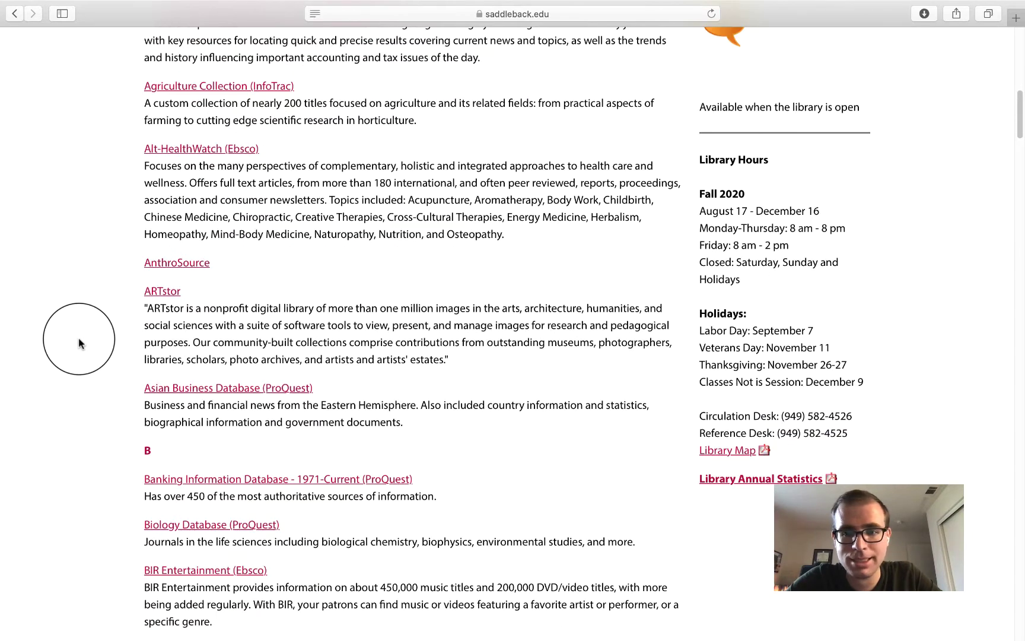
pyautogui.scroll(-10, 78, 343)
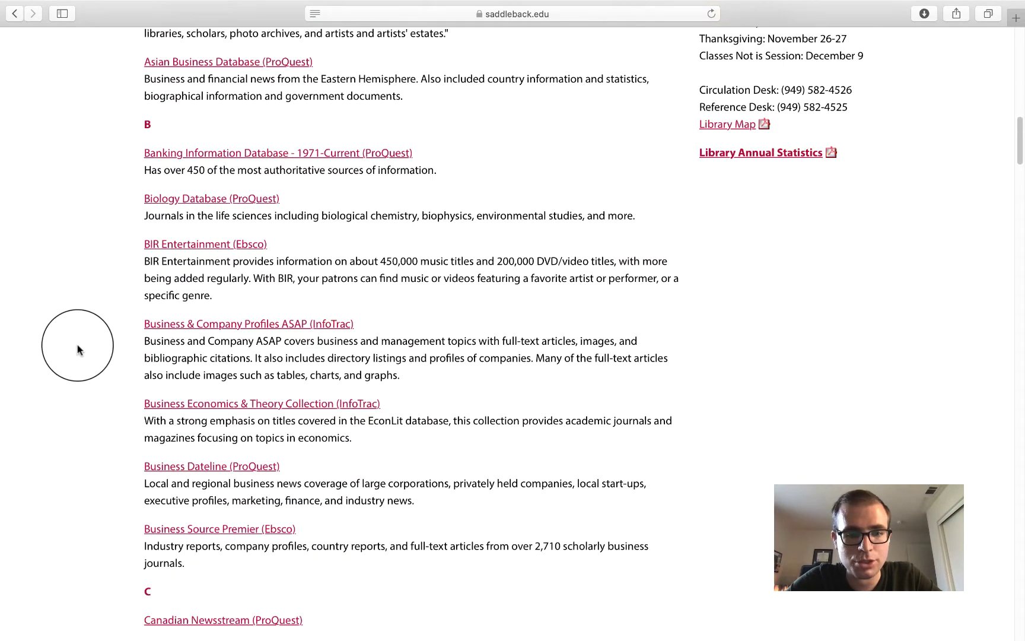
pyautogui.scroll(-9, 79, 349)
pyautogui.scroll(-8, 79, 347)
pyautogui.scroll(-4, 96, 339)
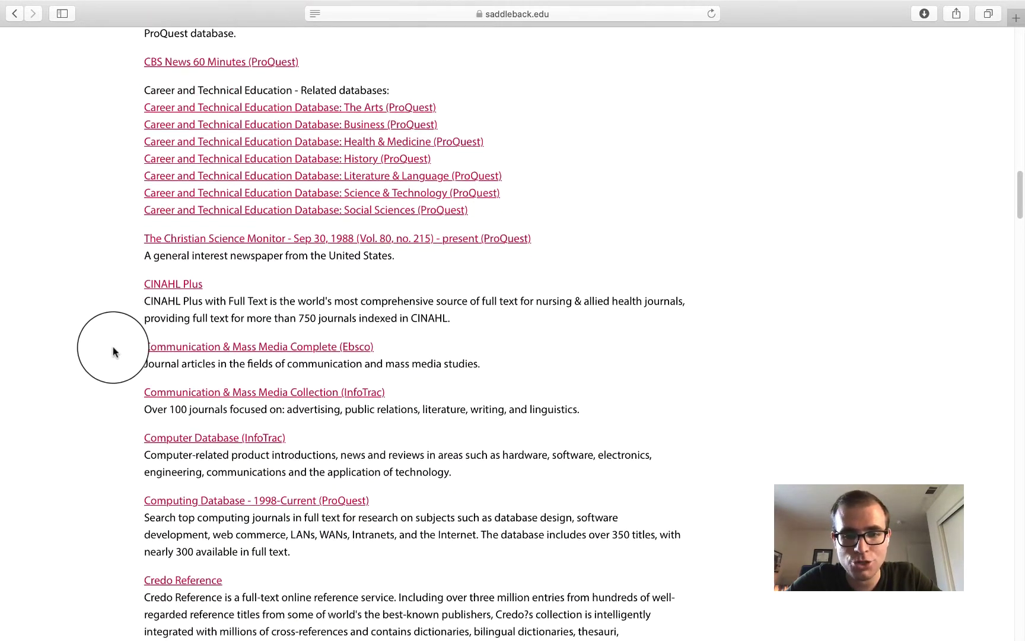
pyautogui.moveTo(477, 363); pyautogui.dragTo(105, 369)
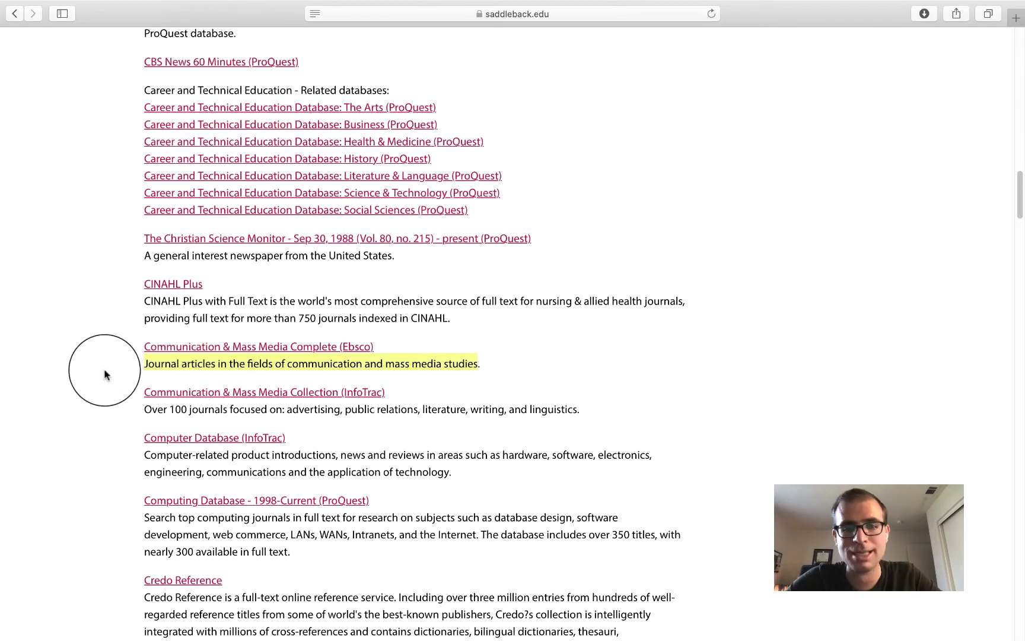
pyautogui.scroll(-1, 113, 375)
pyautogui.scroll(-20, 113, 374)
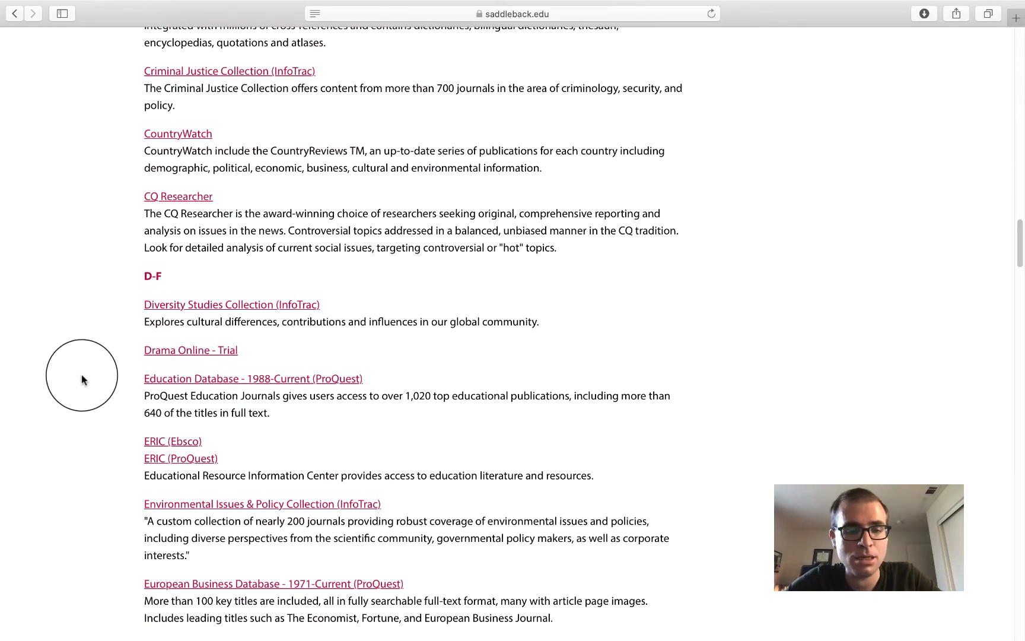
pyautogui.scroll(-20, 82, 380)
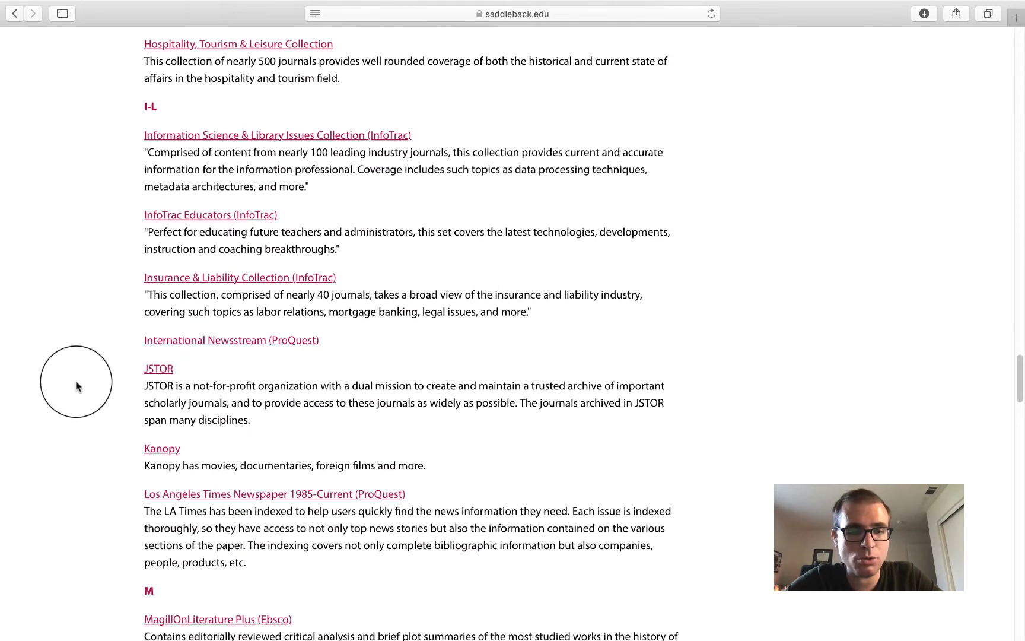
# Open the Opposing Viewpoints in Context database and log in off-campus with the saved library username and password
pyautogui.scroll(-5, 76, 387)
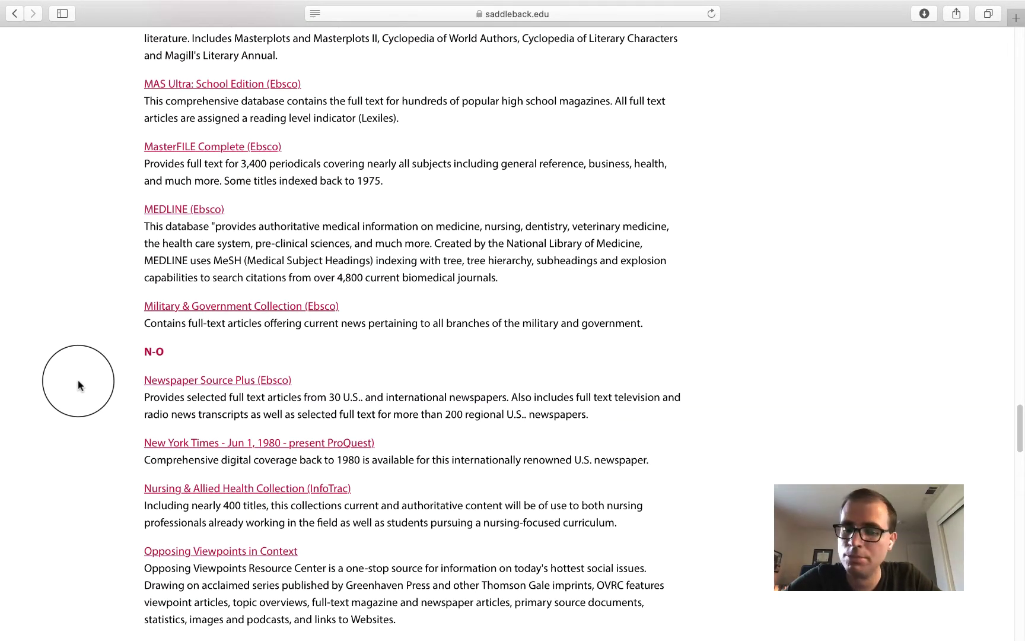
pyautogui.scroll(-3, 77, 385)
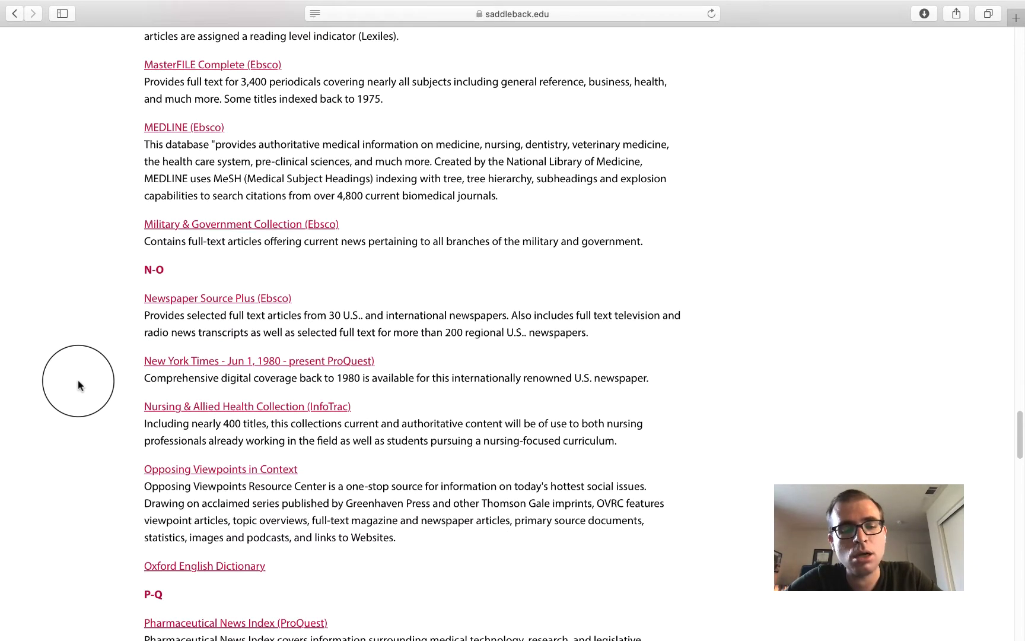
pyautogui.click(181, 474)
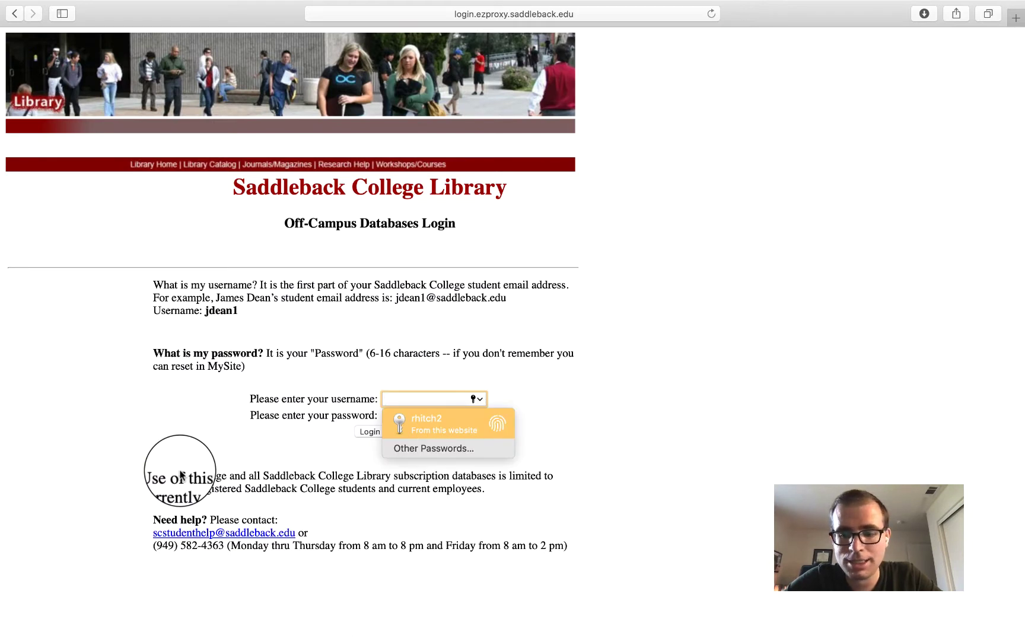
pyautogui.press('Return')
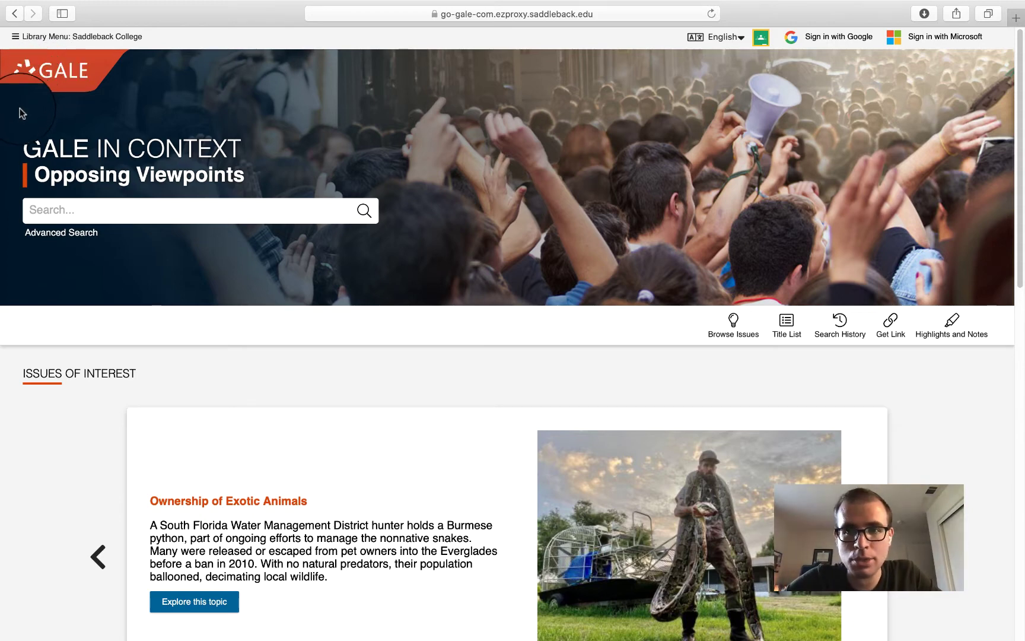
# Search Opposing Viewpoints for "happiness"
pyautogui.click(55, 214)
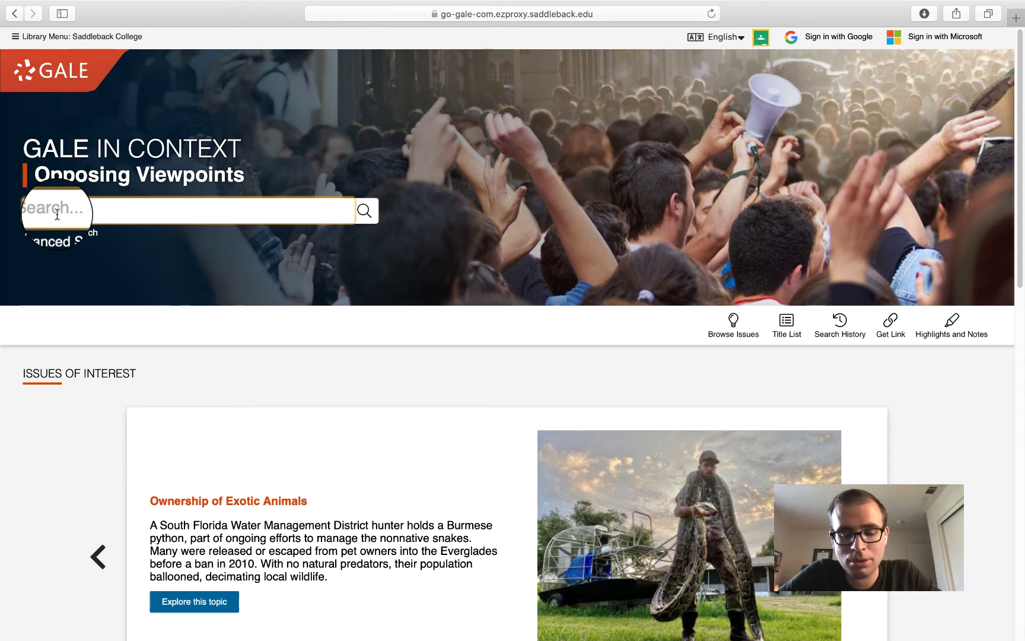
pyautogui.write('happin')
pyautogui.press('BackSpace')
pyautogui.press('BackSpace')
pyautogui.write('pine')
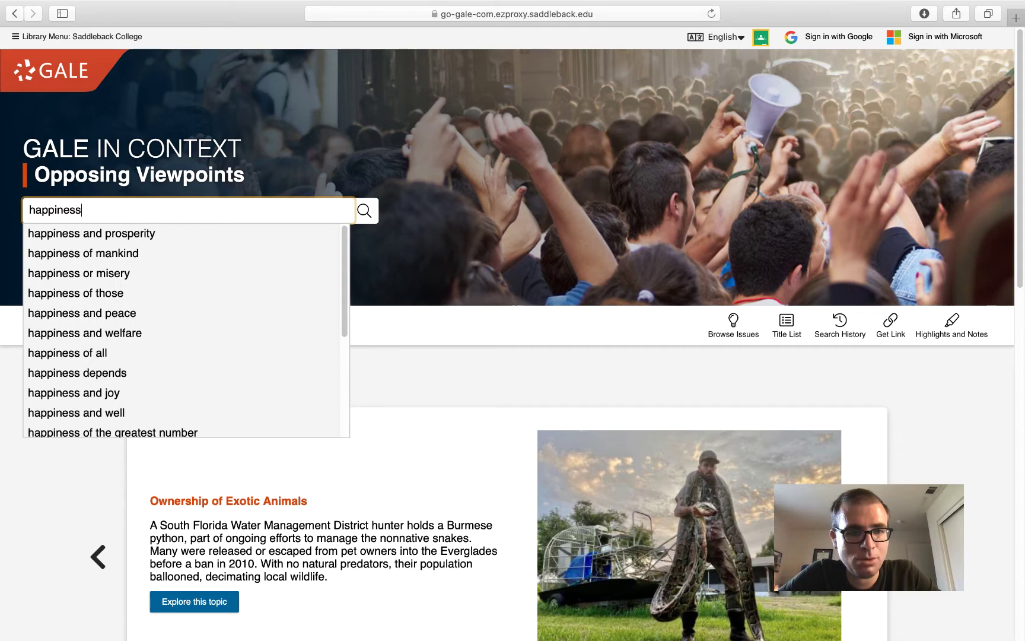
pyautogui.press('Return')
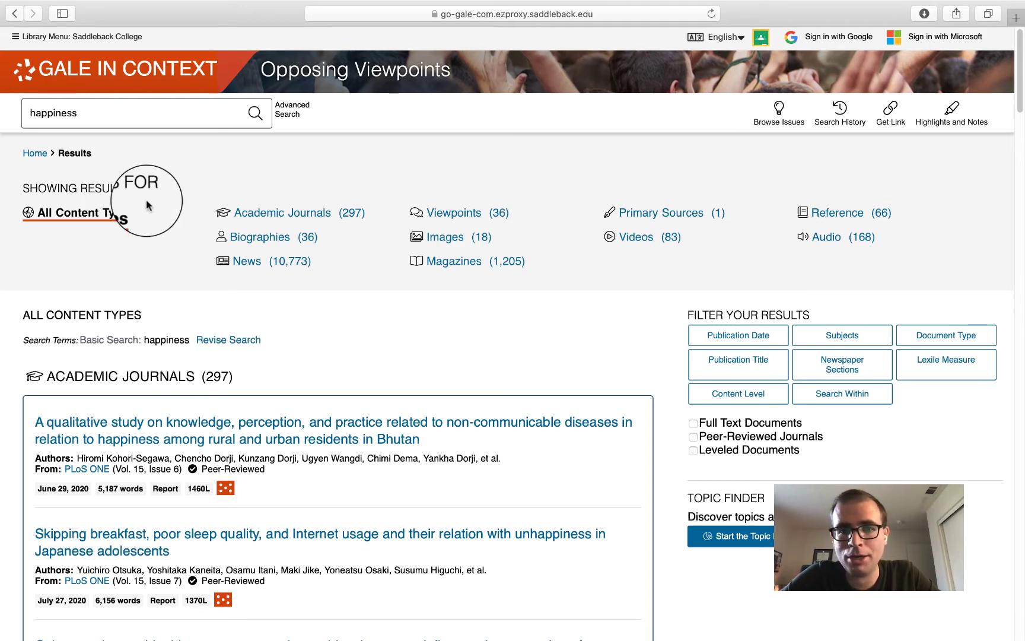
# Replace the search term with "immigration" and run the search to open its topic overview page
pyautogui.moveTo(85, 123); pyautogui.dragTo(1, 97)
pyautogui.moveTo(1, 104)
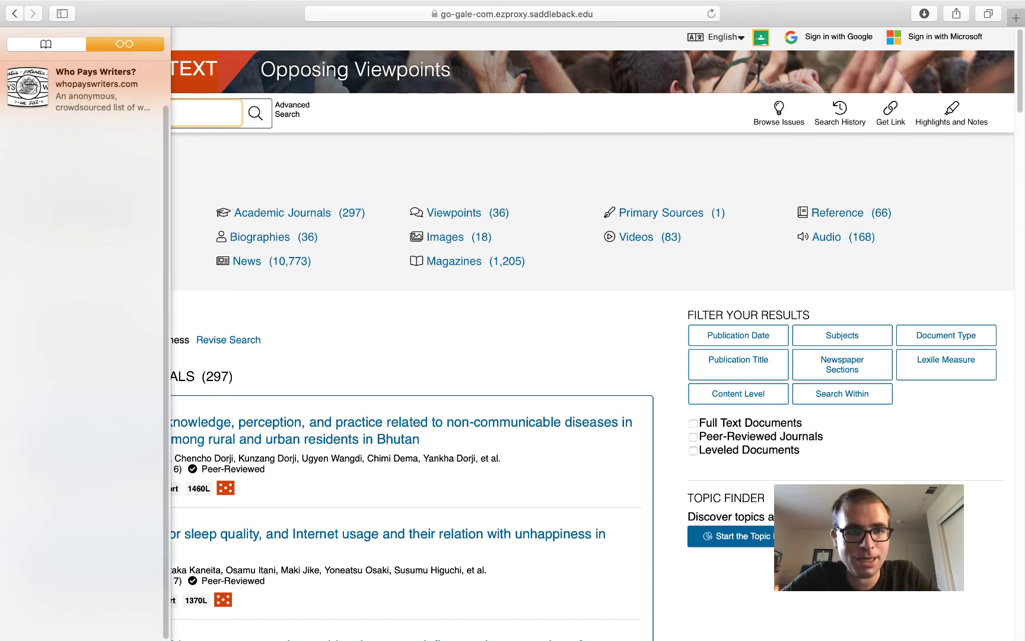
pyautogui.write('immigrat')
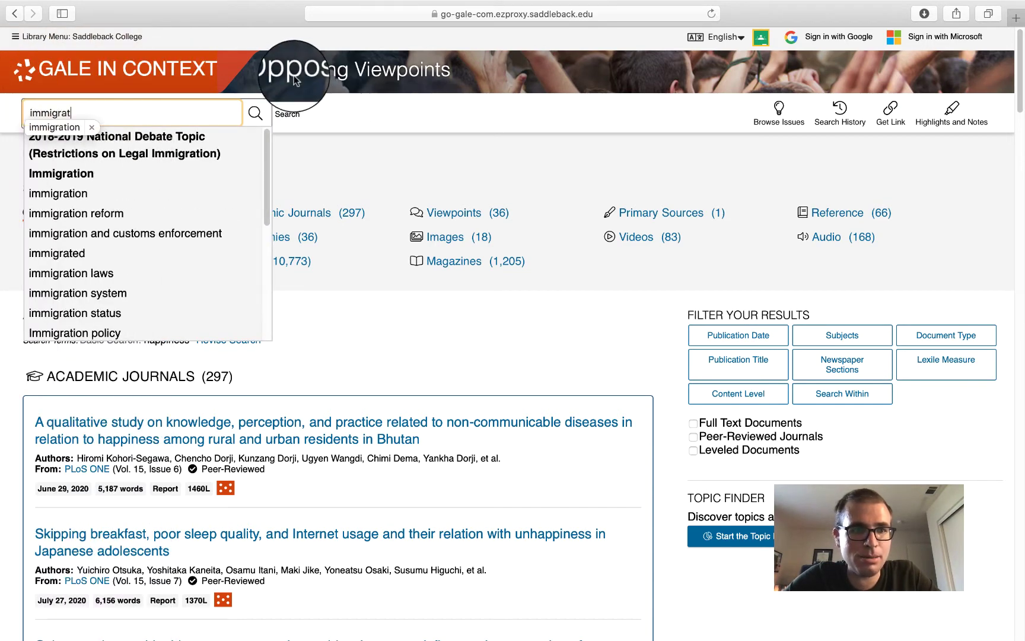
pyautogui.write('ion')
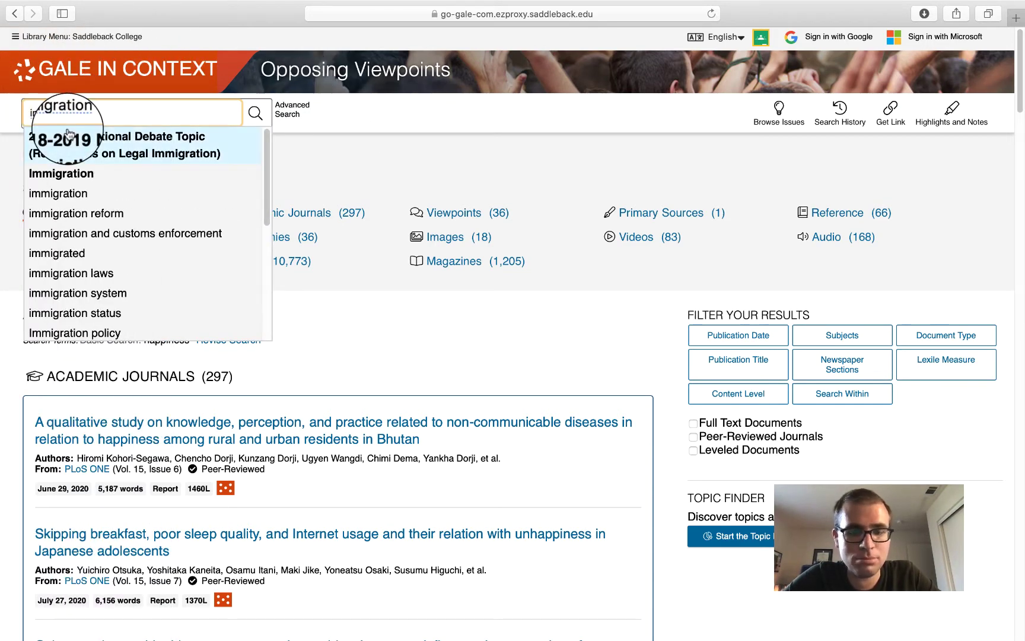
pyautogui.press('Return')
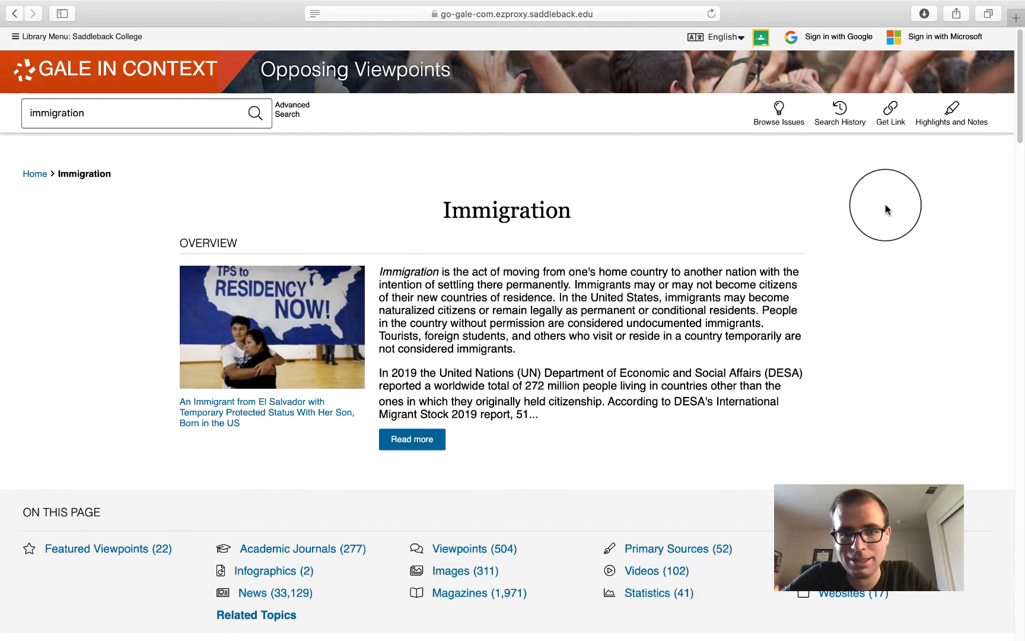
# Return to the happiness search results and show only the Academic Journals
pyautogui.click(16, 16)
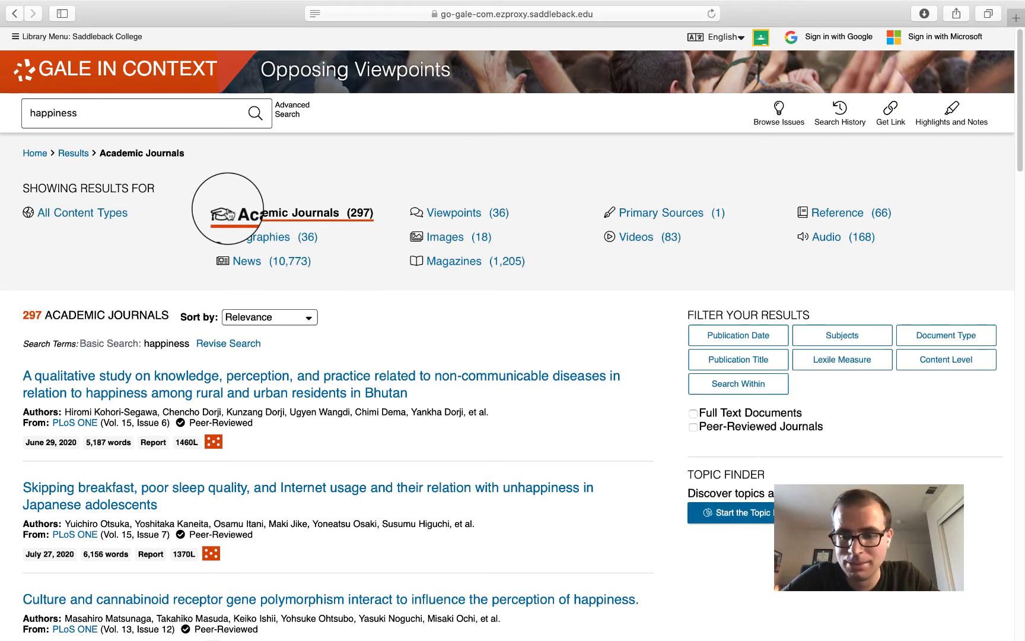
# Limit the academic journal results for happiness to peer-reviewed journals
pyautogui.click(763, 426)
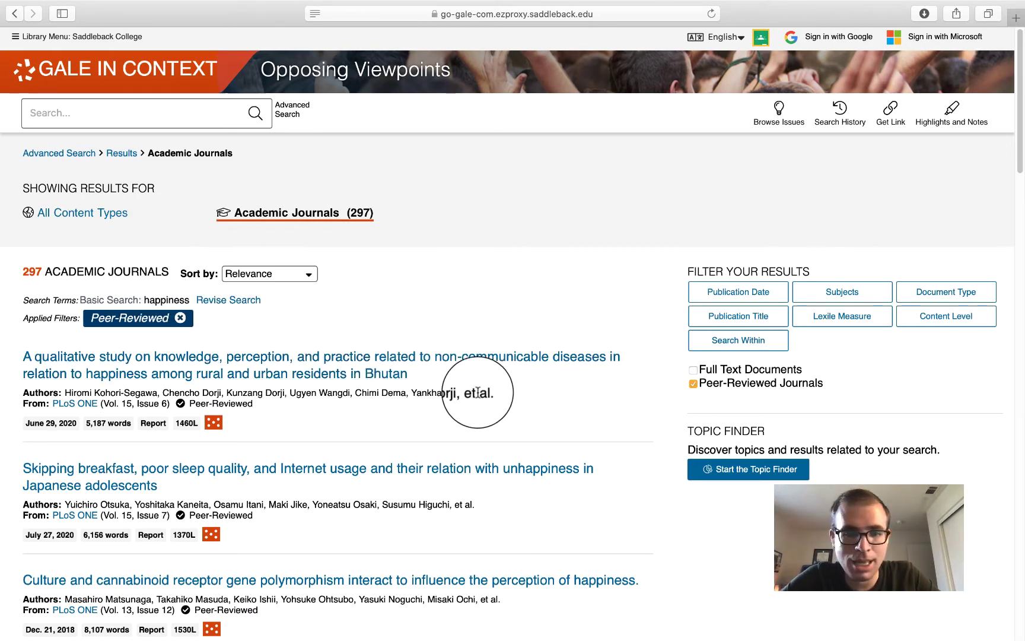
pyautogui.scroll(-4, 476, 386)
pyautogui.scroll(-1, 448, 392)
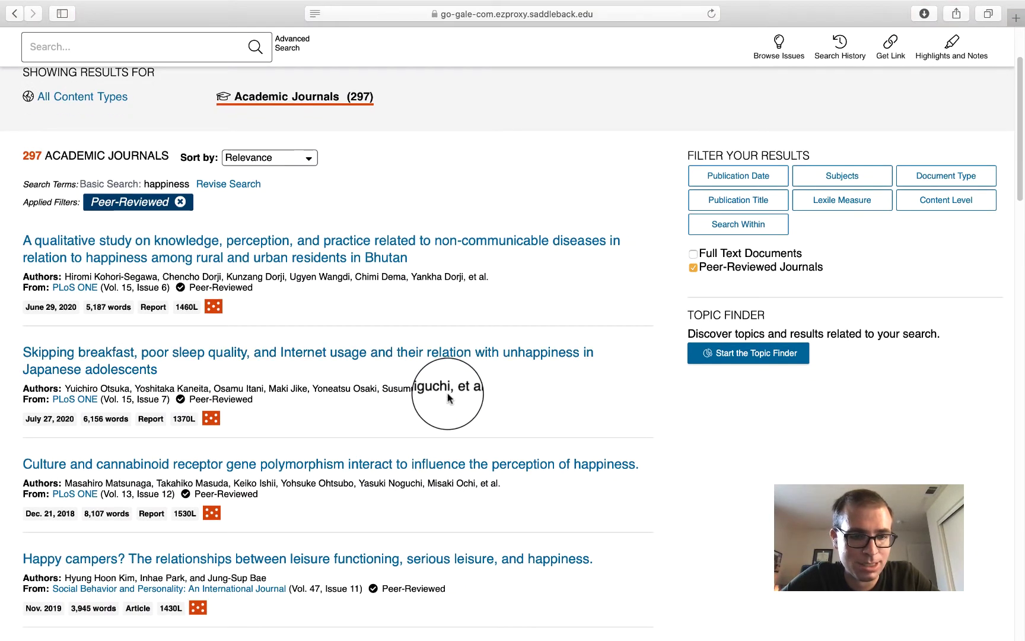
# Filter the peer-reviewed results by content level to Level 1, Level 2 and Level 3
pyautogui.moveTo(216, 306)
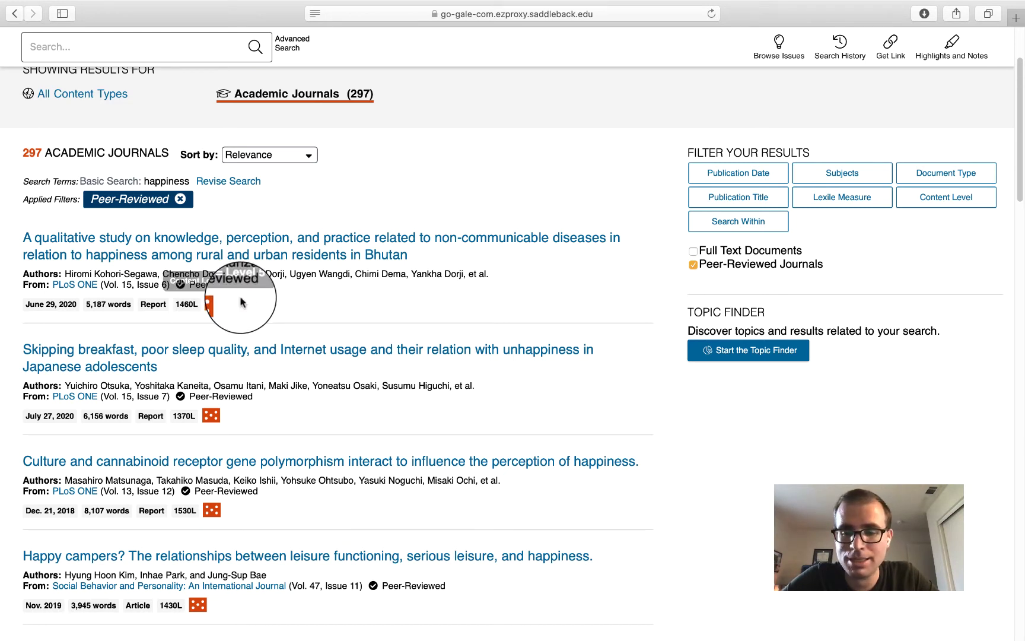
pyautogui.click(946, 198)
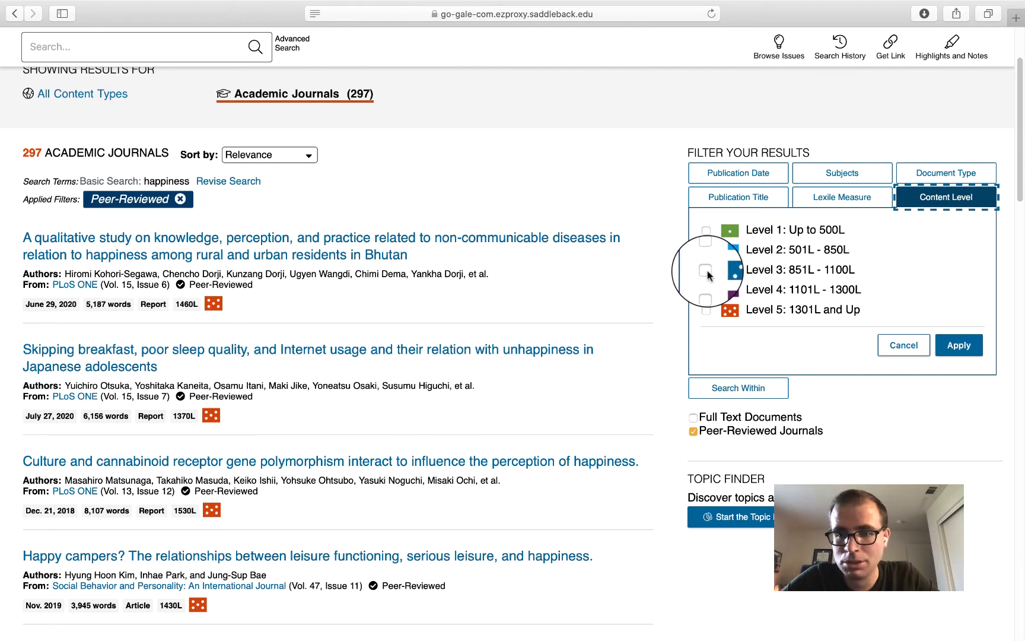
pyautogui.click(705, 249)
pyautogui.click(705, 230)
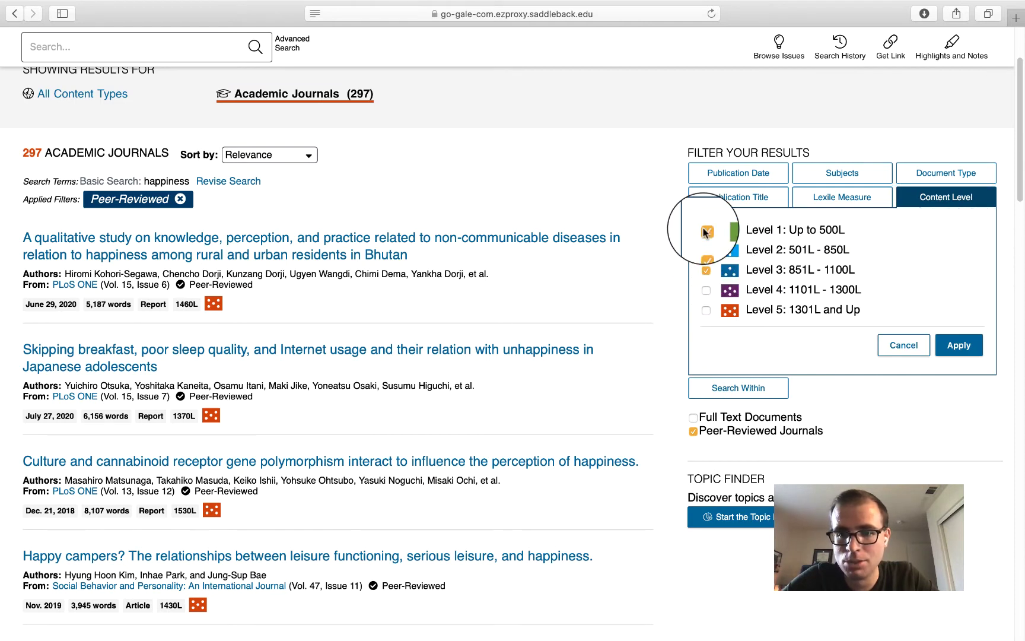
pyautogui.click(949, 345)
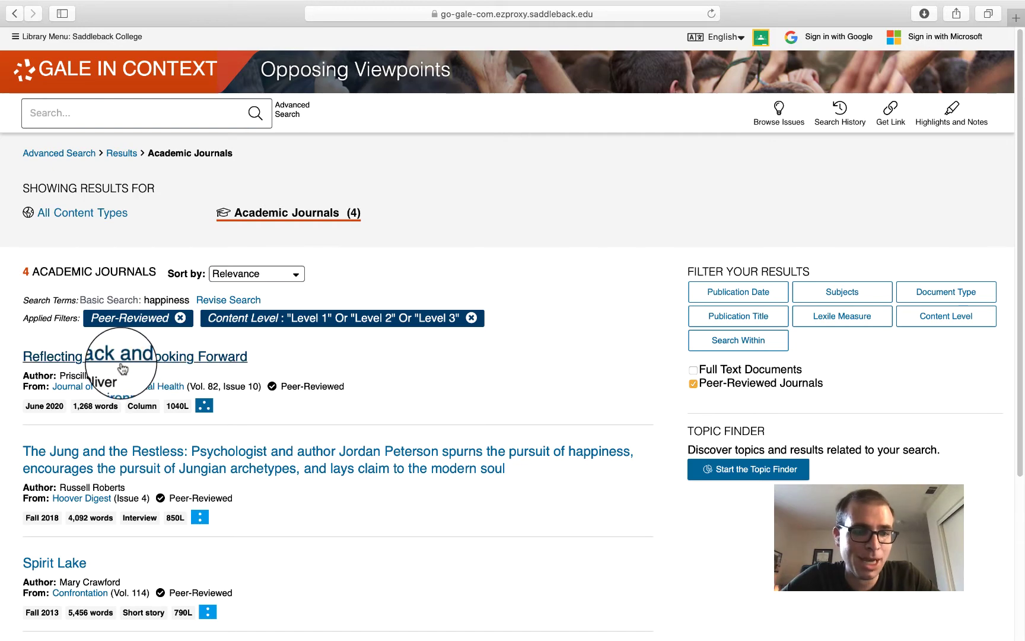
pyautogui.moveTo(204, 412)
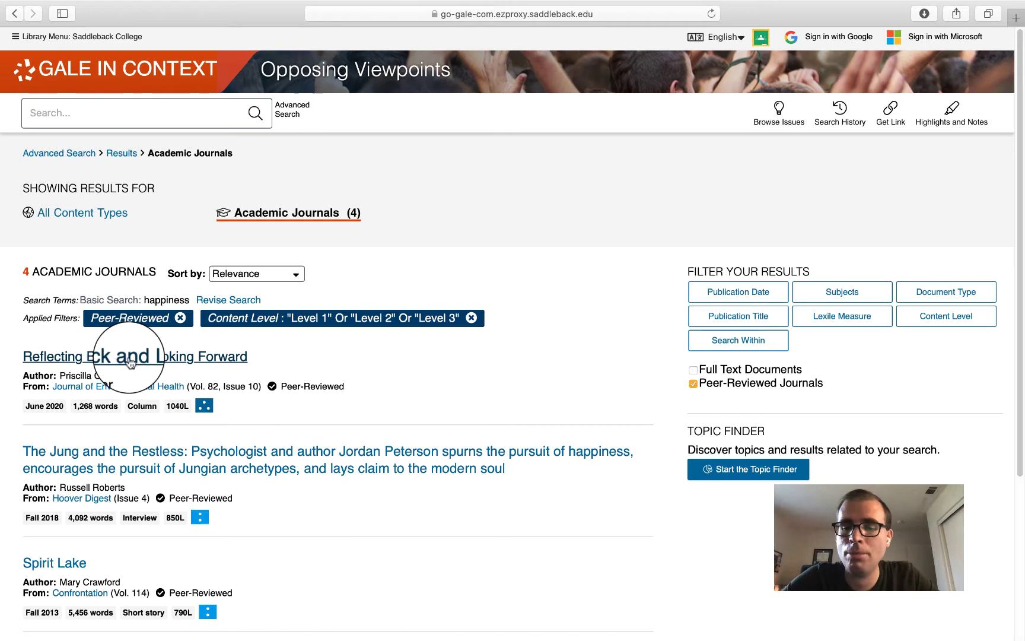
# Go back to the unfiltered happiness results and show only the Viewpoints
pyautogui.click(962, 315)
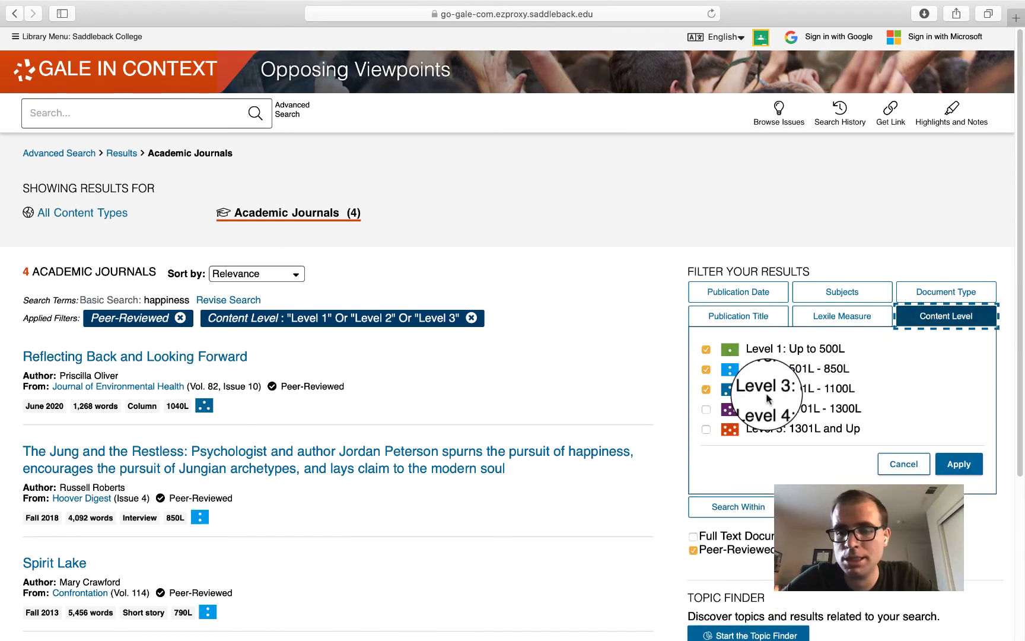
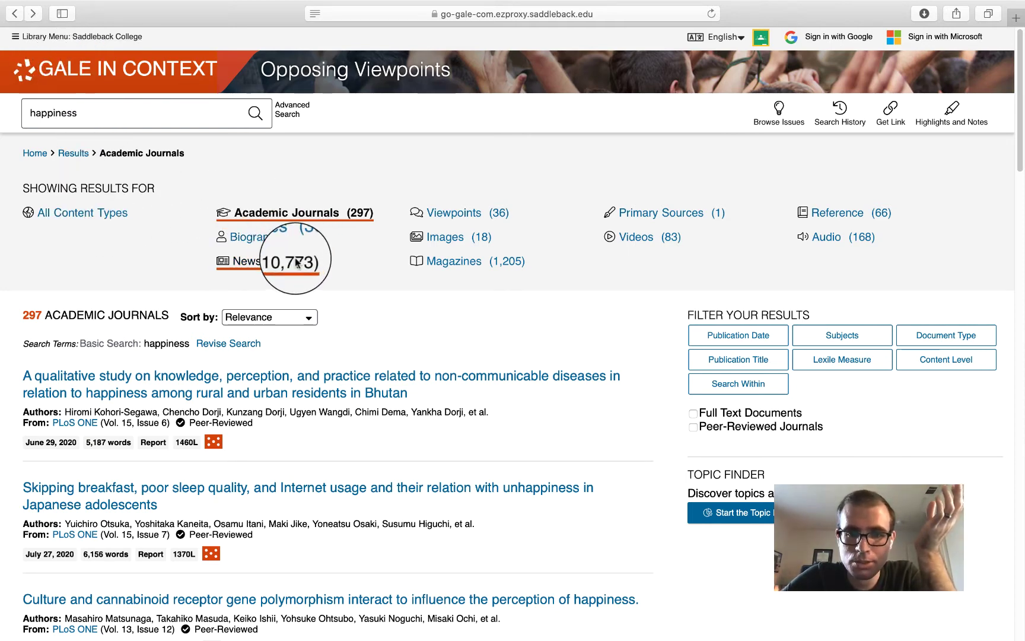
pyautogui.click(496, 221)
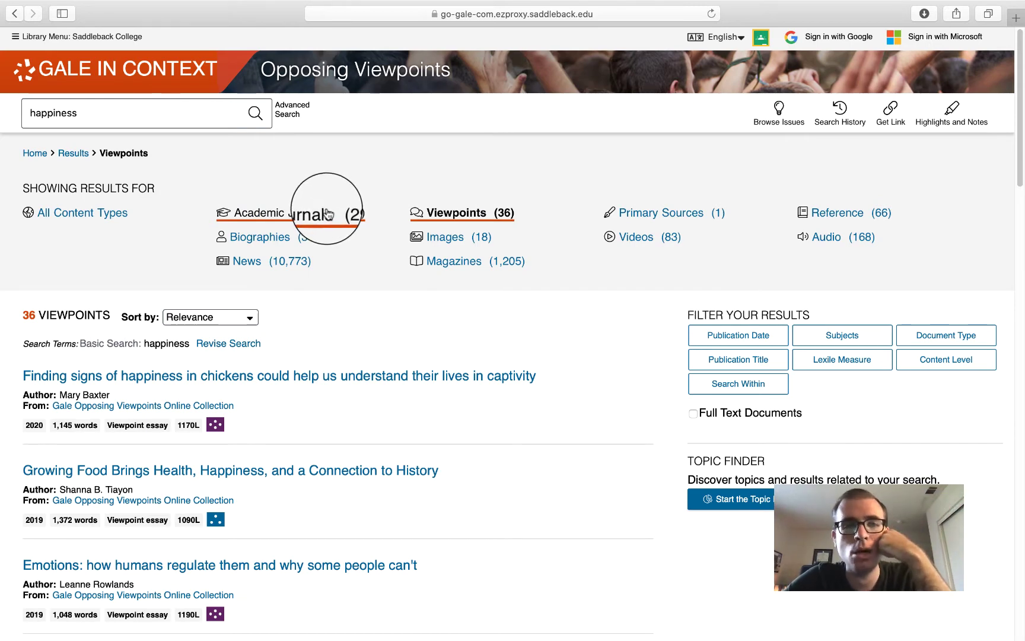
# Return to the library's Databases A-Z list and highlight "today's hottest social issues" in the Opposing Viewpoints in Context description
pyautogui.click(14, 9)
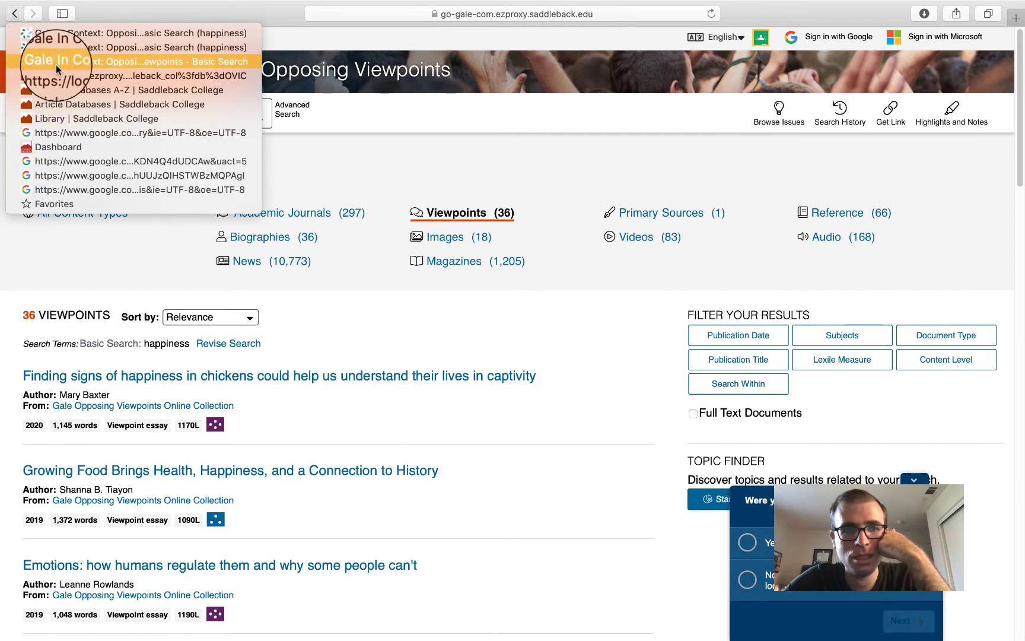
pyautogui.click(58, 86)
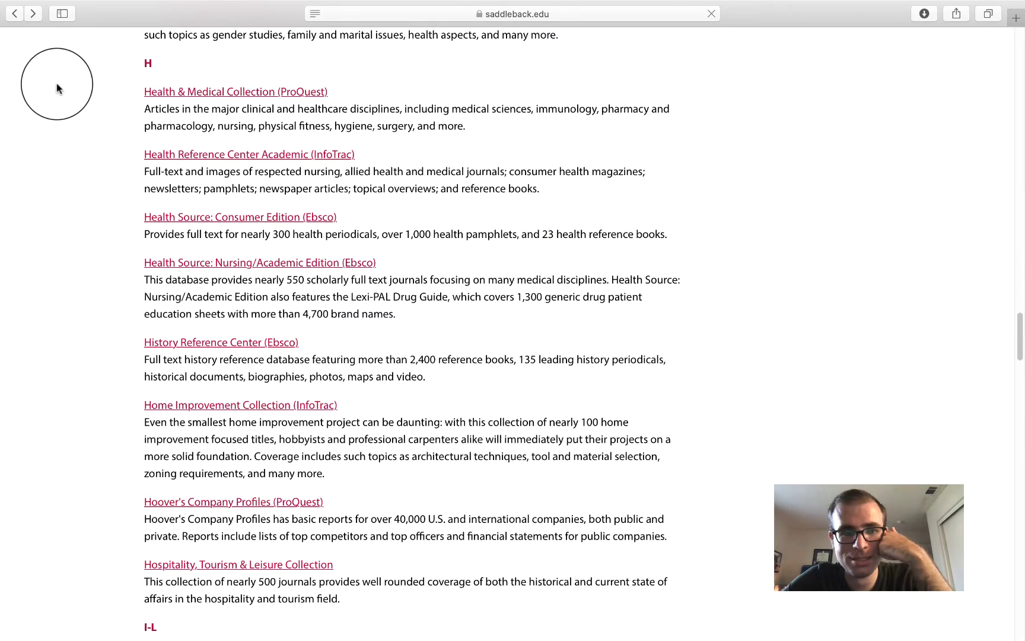
pyautogui.scroll(-10, 86, 202)
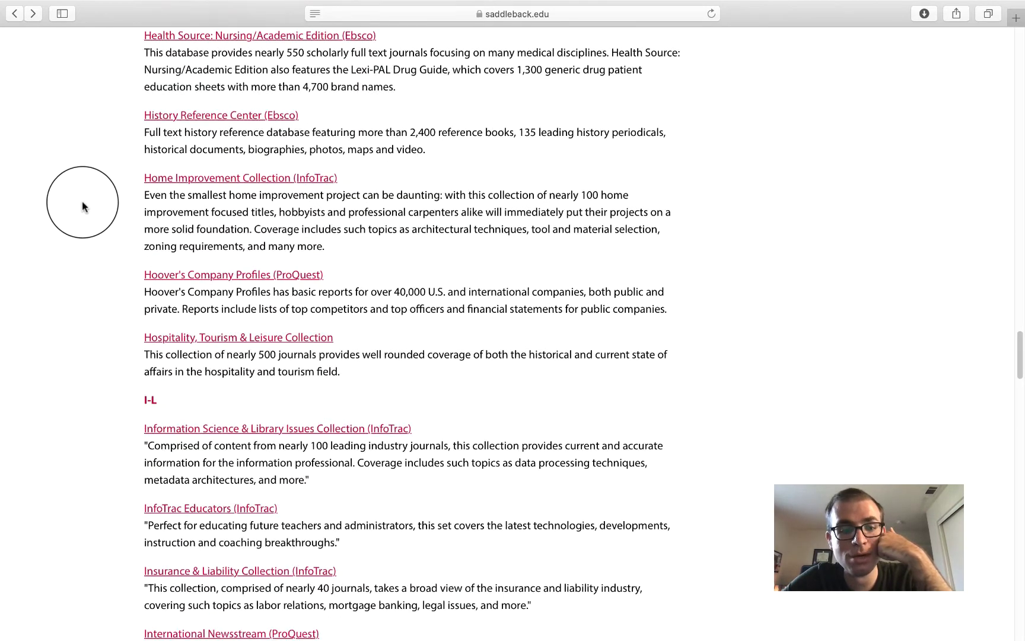
pyautogui.scroll(-2, 80, 210)
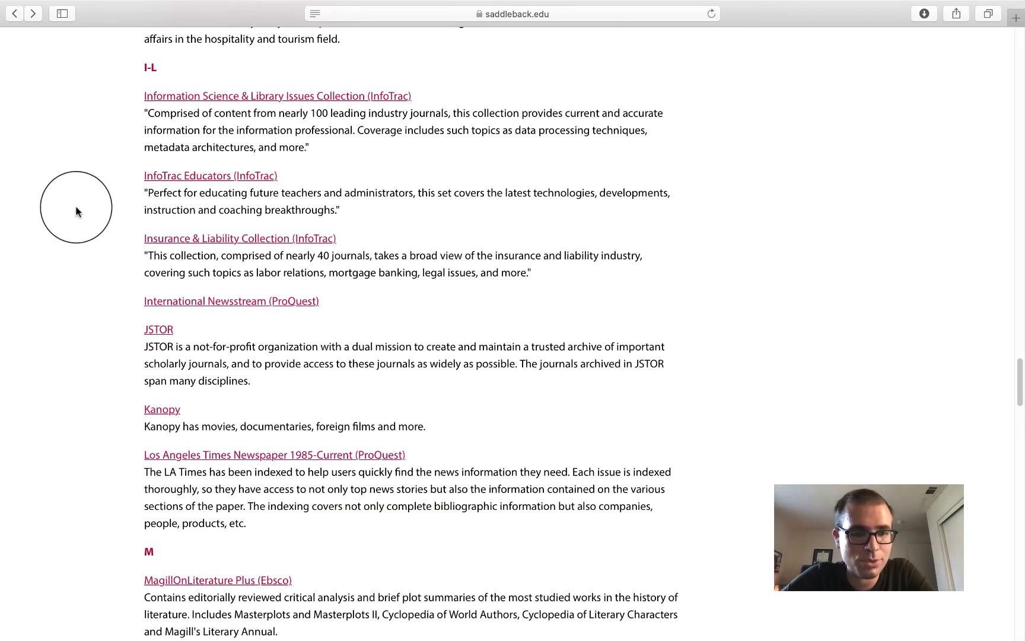
pyautogui.scroll(-15, 57, 235)
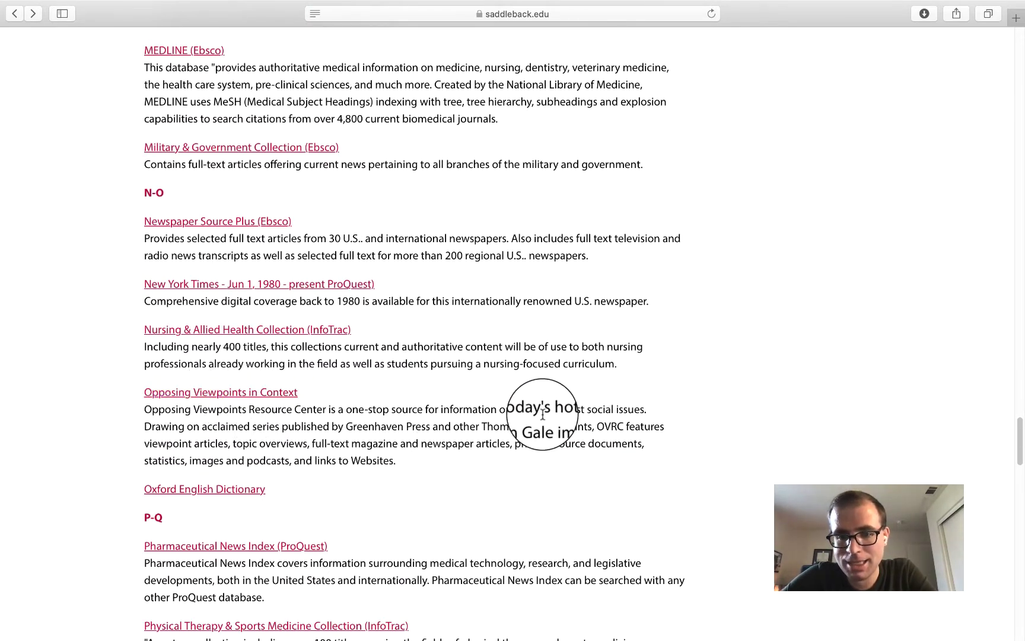
pyautogui.moveTo(514, 409); pyautogui.dragTo(651, 409)
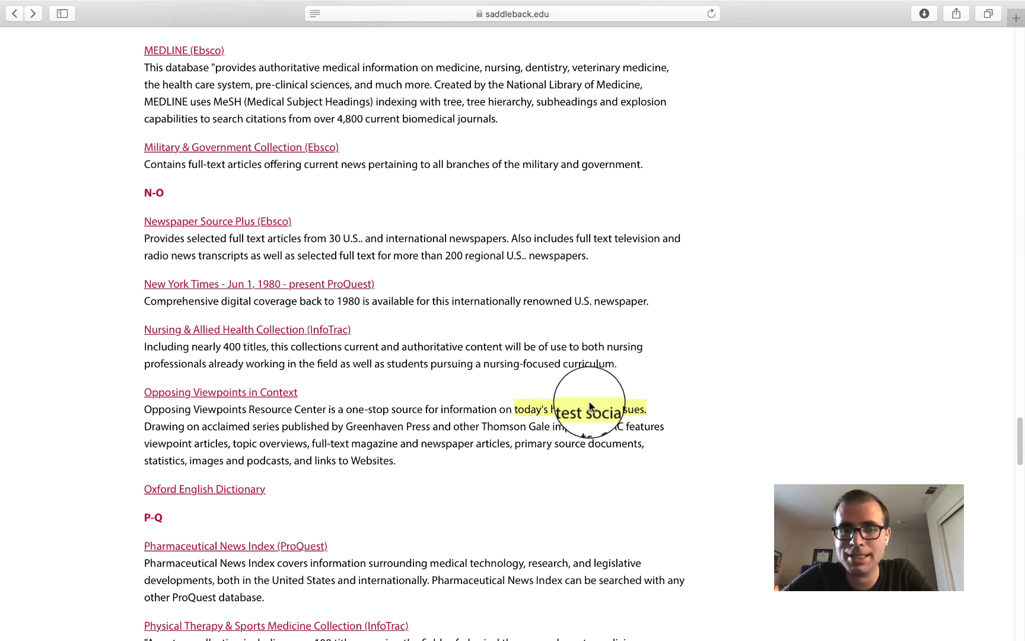
# Open the JSTOR database from the list and run an advanced search for the keyword "happiness"
pyautogui.scroll(10, 456, 326)
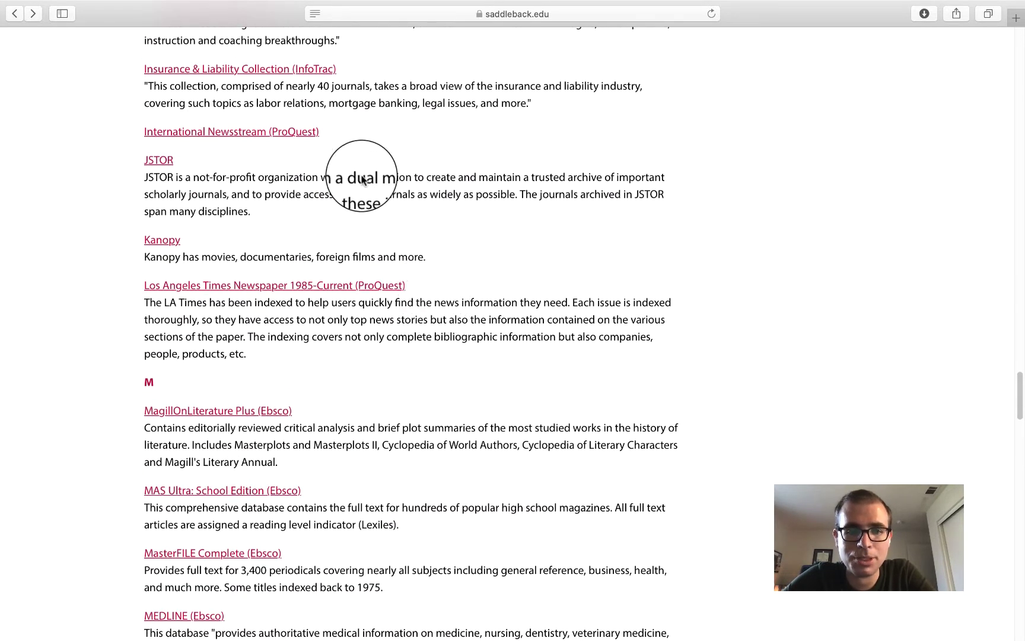
pyautogui.click(159, 161)
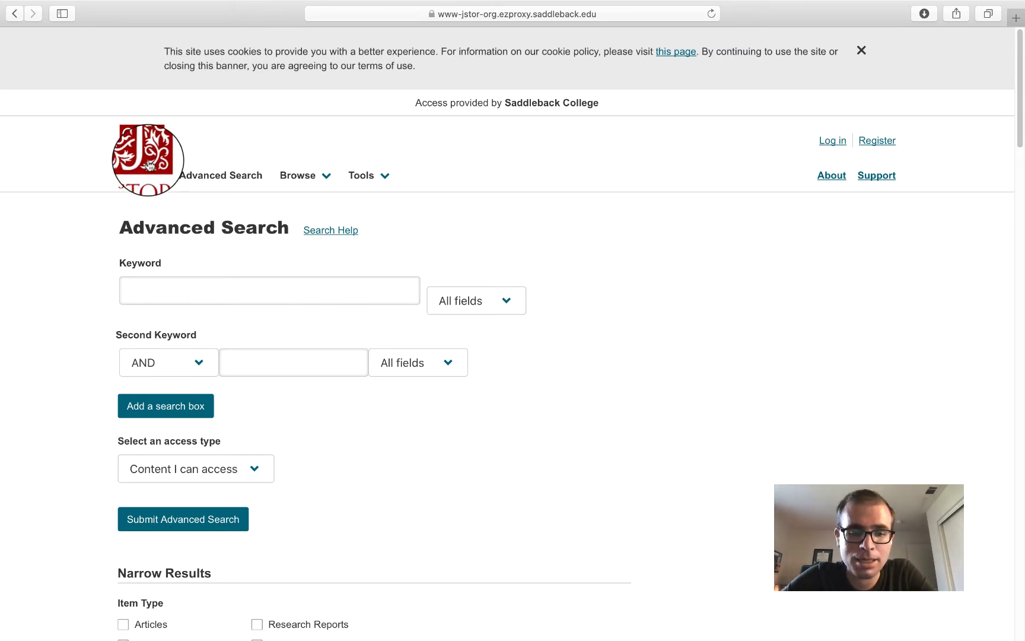
pyautogui.click(186, 298)
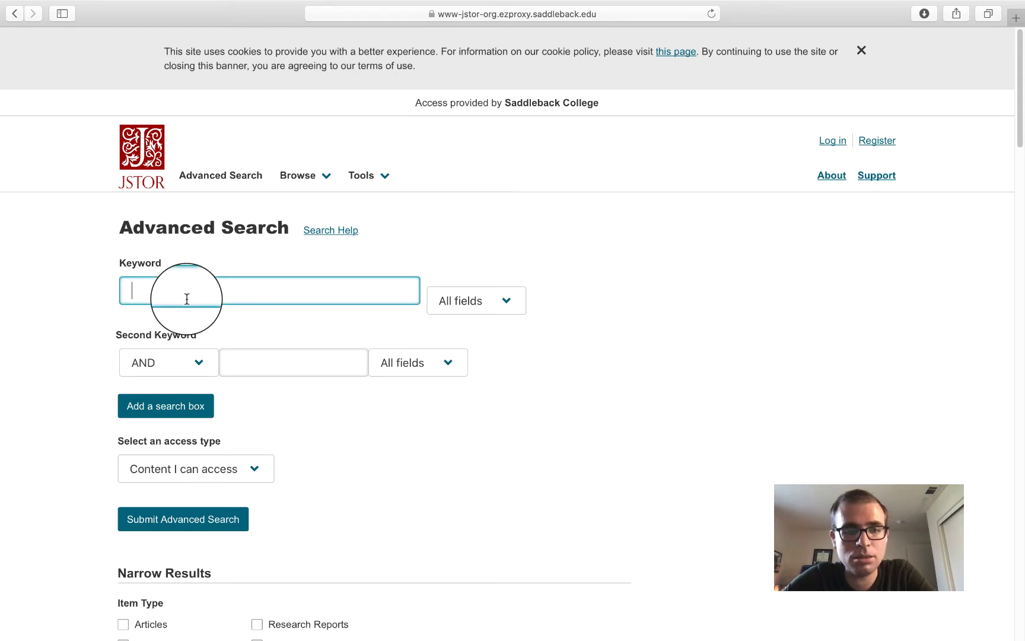
pyautogui.write('happiness')
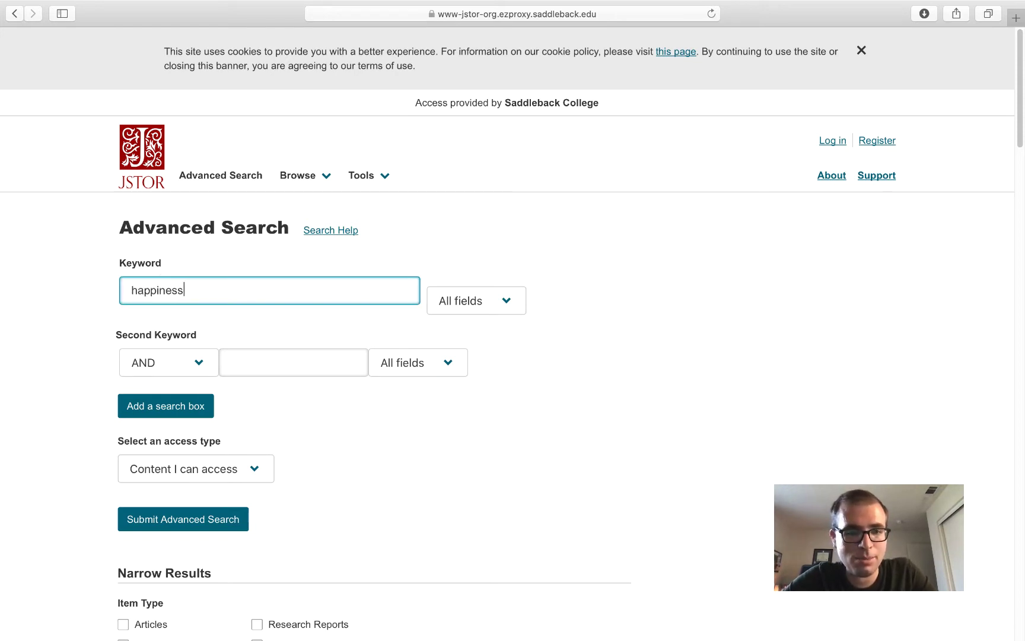
pyautogui.click(169, 521)
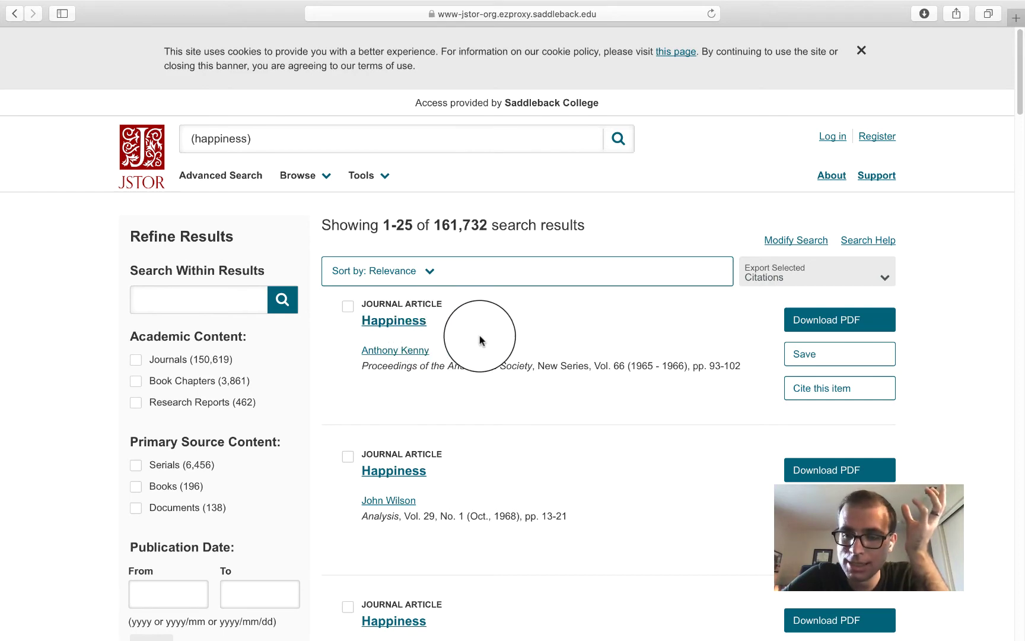
# Copy the MLA citation of the first JSTOR result, "Happiness", and close the citation window
pyautogui.click(798, 394)
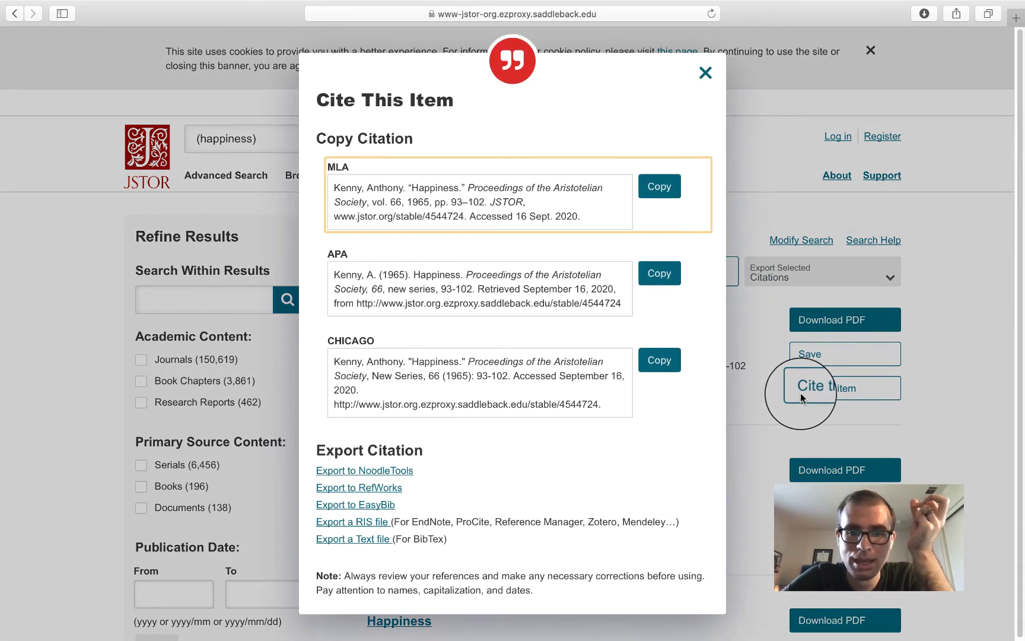
pyautogui.click(660, 193)
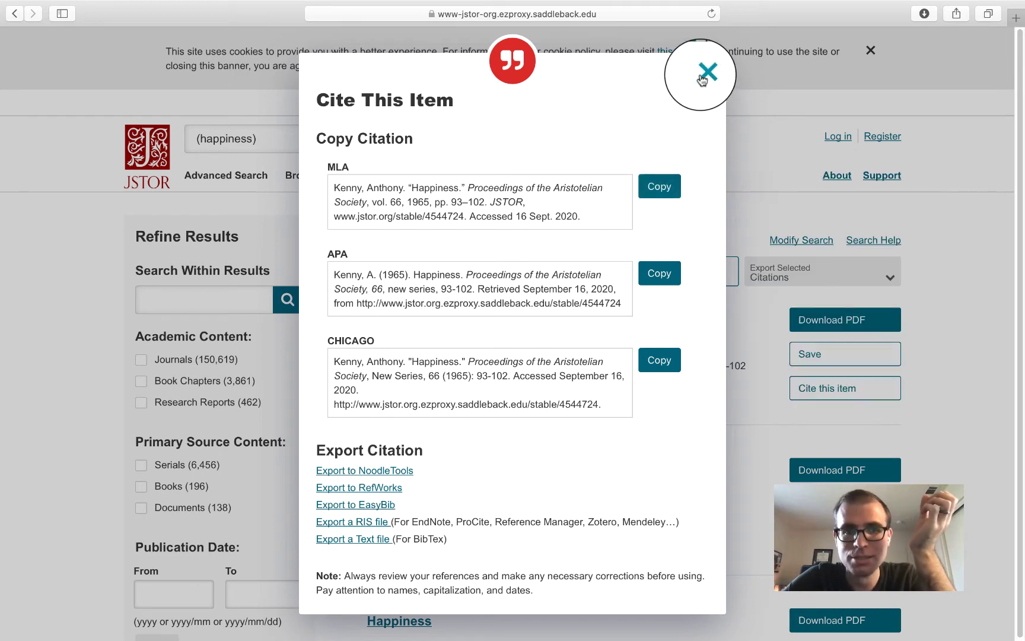
pyautogui.click(701, 76)
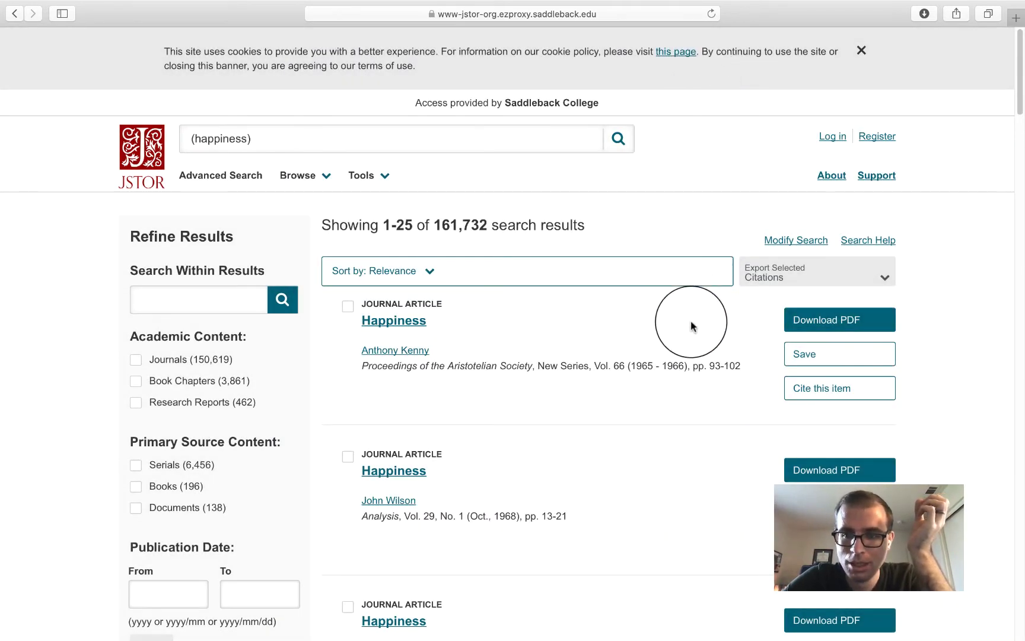
# Open the PDF of the first "Happiness" article, accepting JSTOR's terms and conditions
pyautogui.click(852, 321)
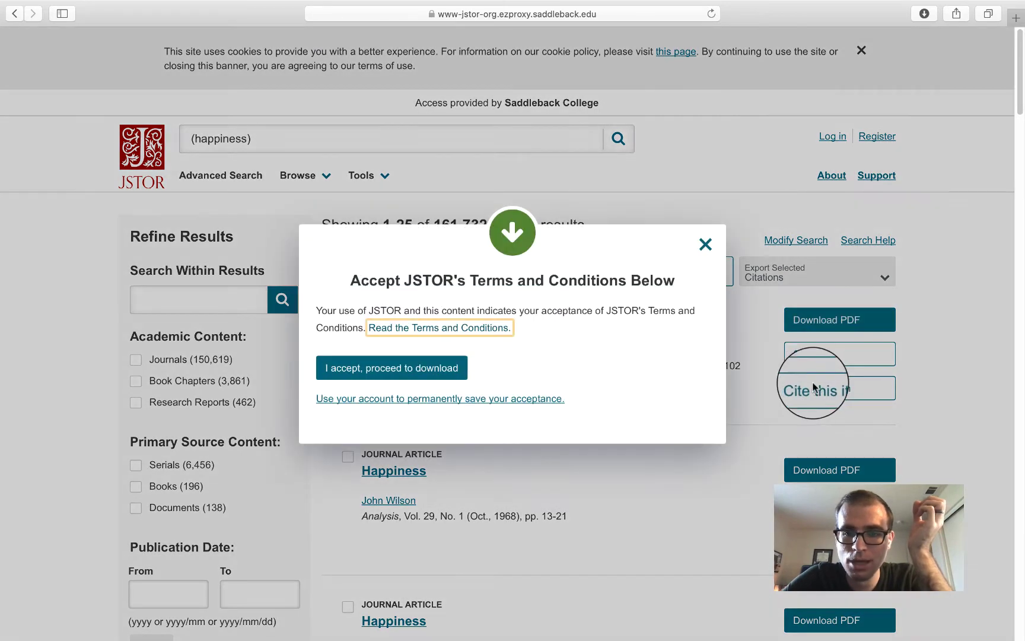
pyautogui.click(423, 367)
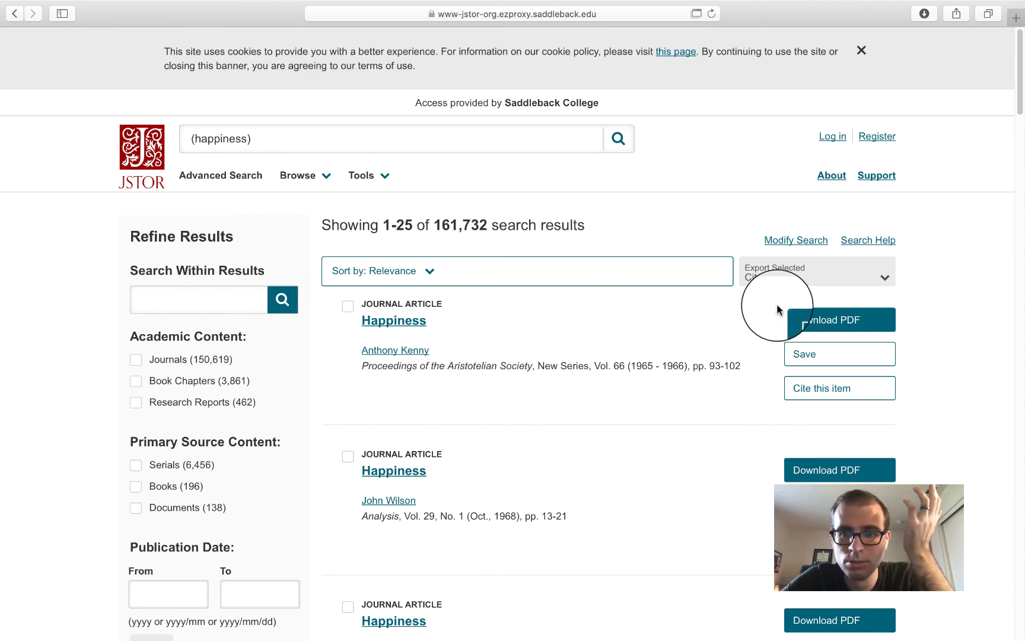
pyautogui.click(807, 320)
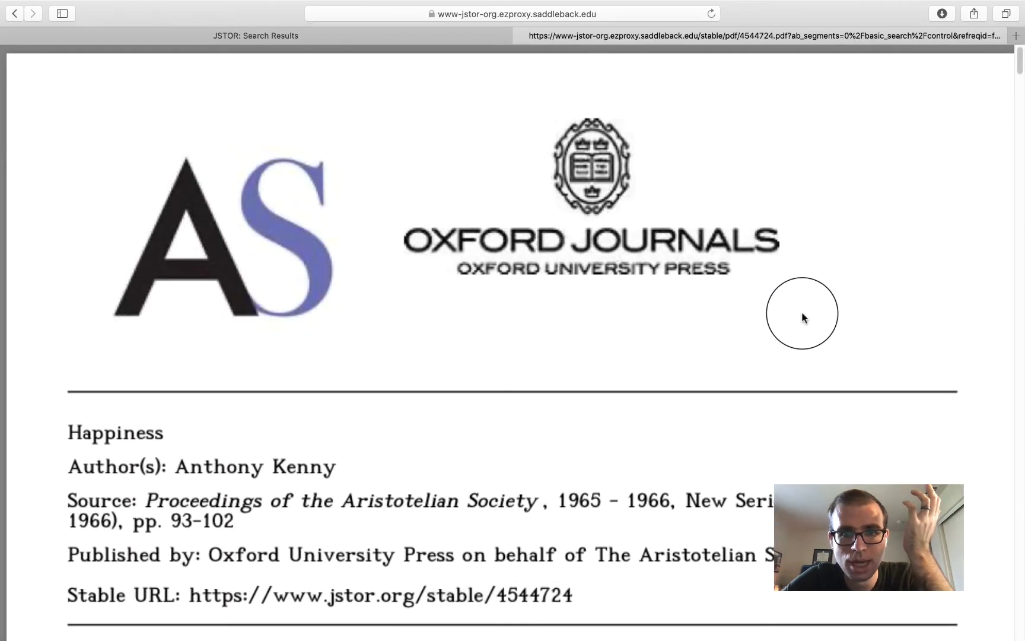
# Read the opening page of the "Happiness" article down to the passage introducing the discussion by Aristotle
pyautogui.scroll(-5, 425, 293)
pyautogui.scroll(-10, 414, 292)
pyautogui.scroll(-7, 420, 290)
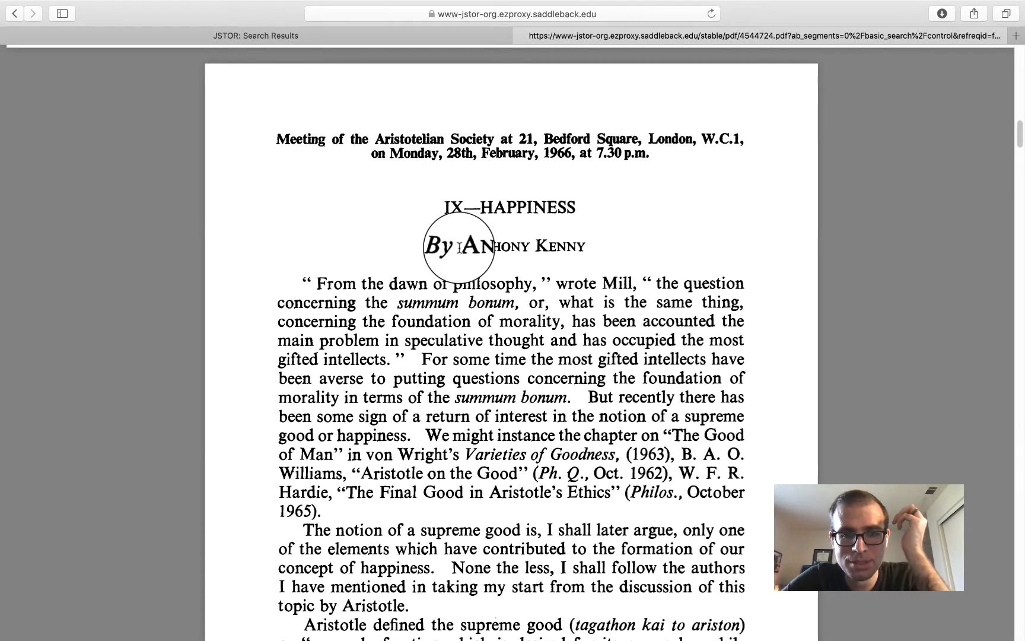
pyautogui.scroll(-5, 460, 248)
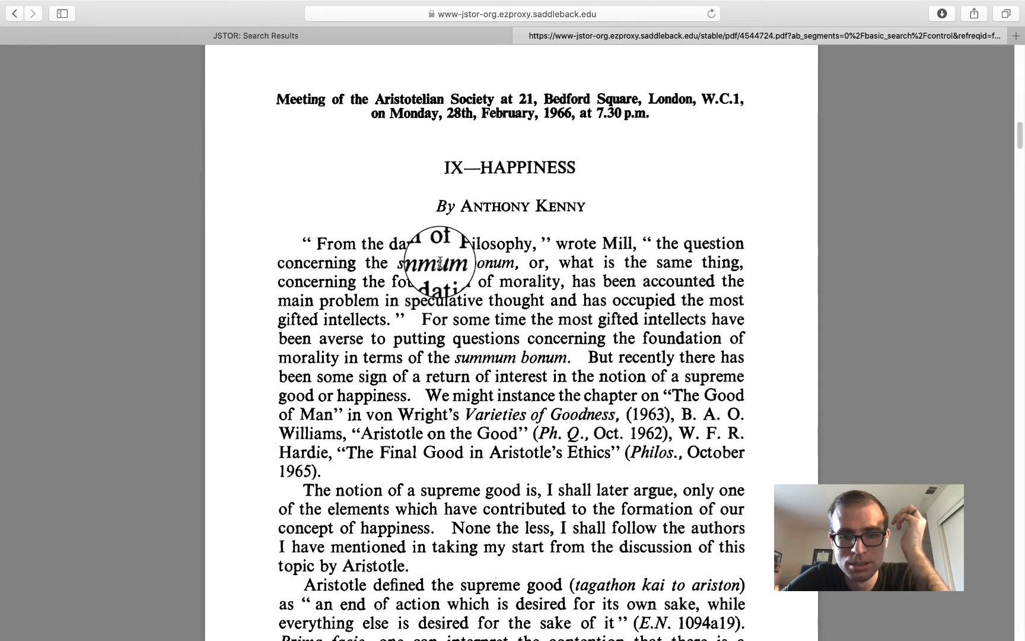
pyautogui.scroll(-1, 431, 267)
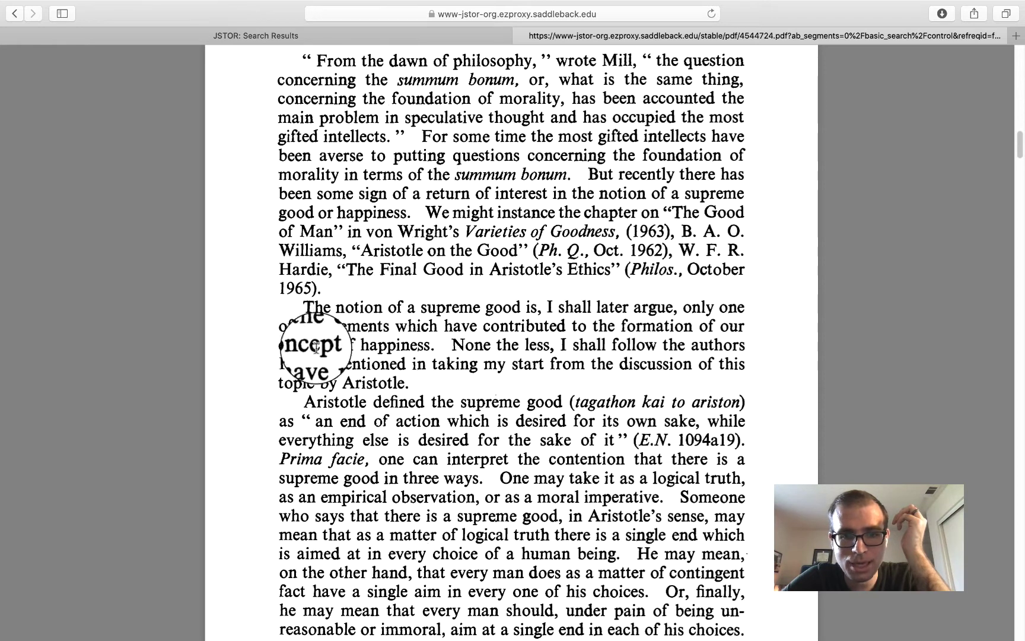
pyautogui.moveTo(344, 383); pyautogui.dragTo(396, 373)
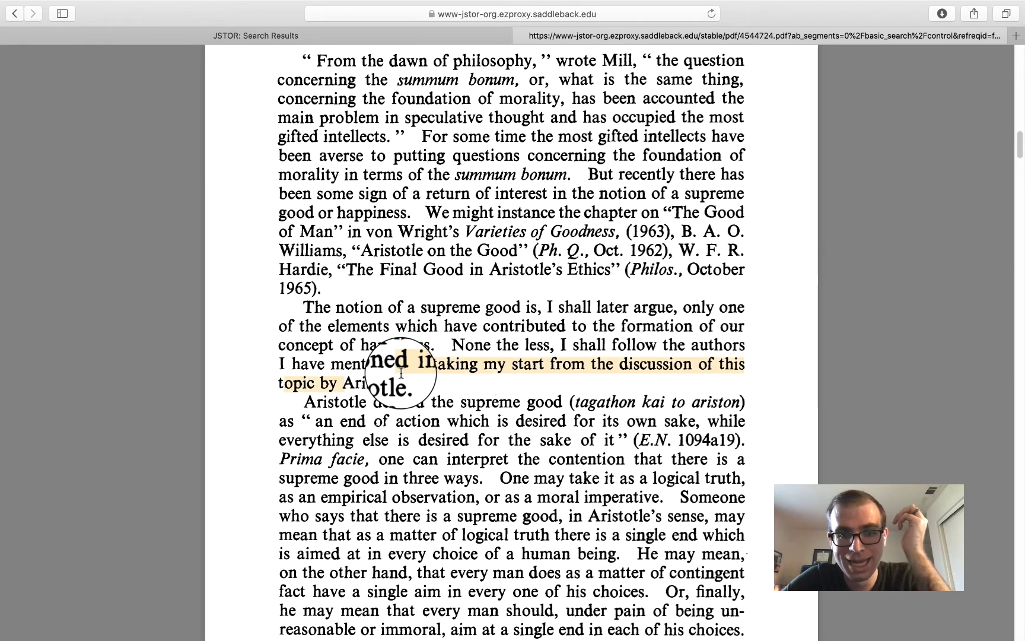
pyautogui.click(423, 327)
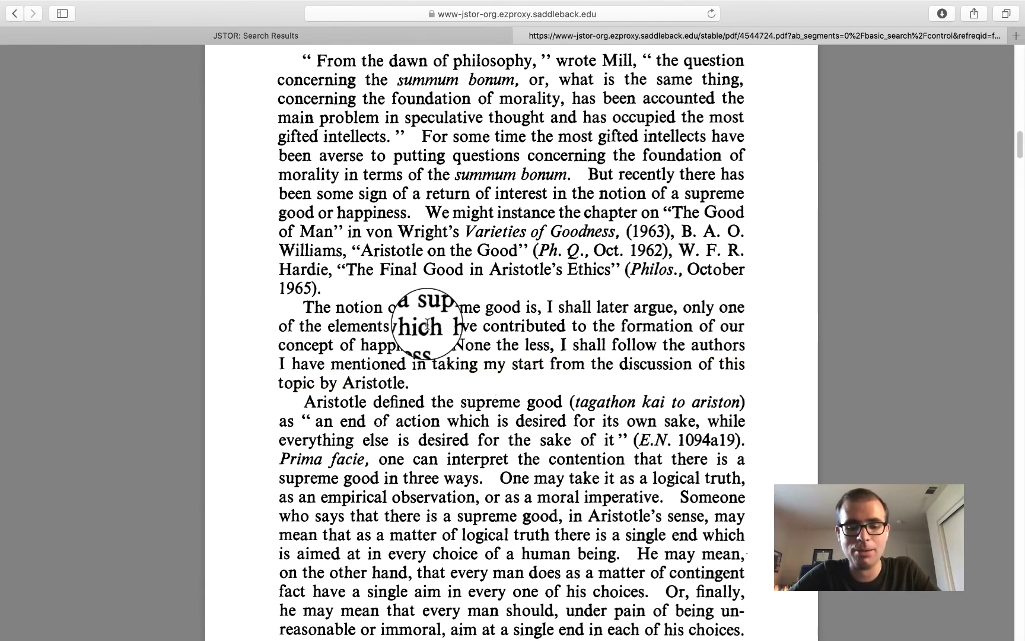
# Find "aristotle" in the article PDF and go through its successive matches
pyautogui.press('super+f')
pyautogui.write('aristotle')
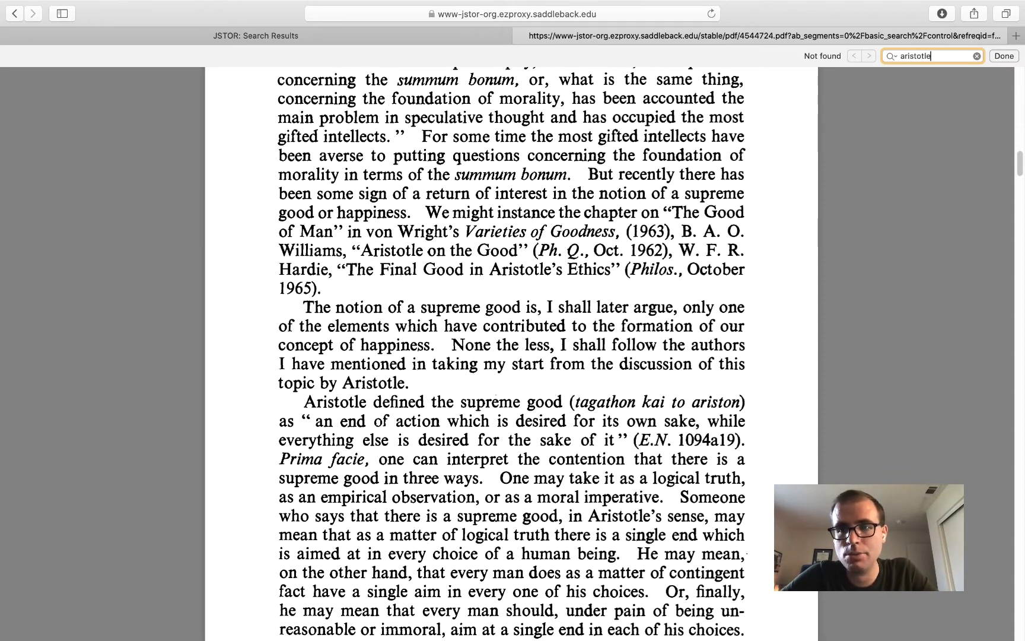
pyautogui.press('Return')
pyautogui.press('Return')
pyautogui.press('Return')
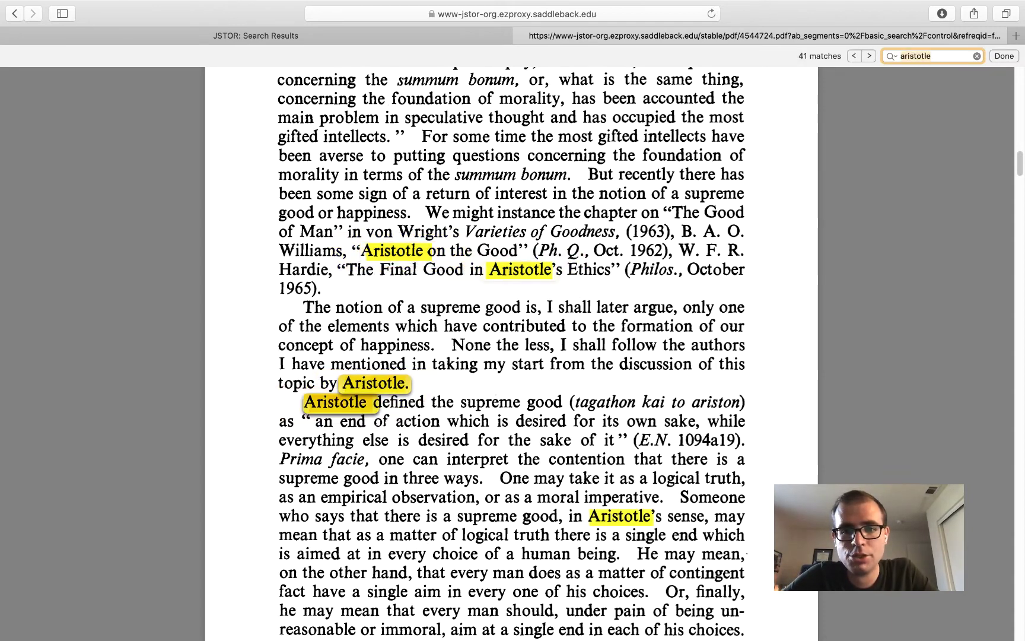
pyautogui.press('Return')
pyautogui.press('Return')
pyautogui.press('Return')
pyautogui.press('Return')
pyautogui.press('Return')
pyautogui.press('Return')
pyautogui.press('Return')
pyautogui.press('Return')
pyautogui.press('Return')
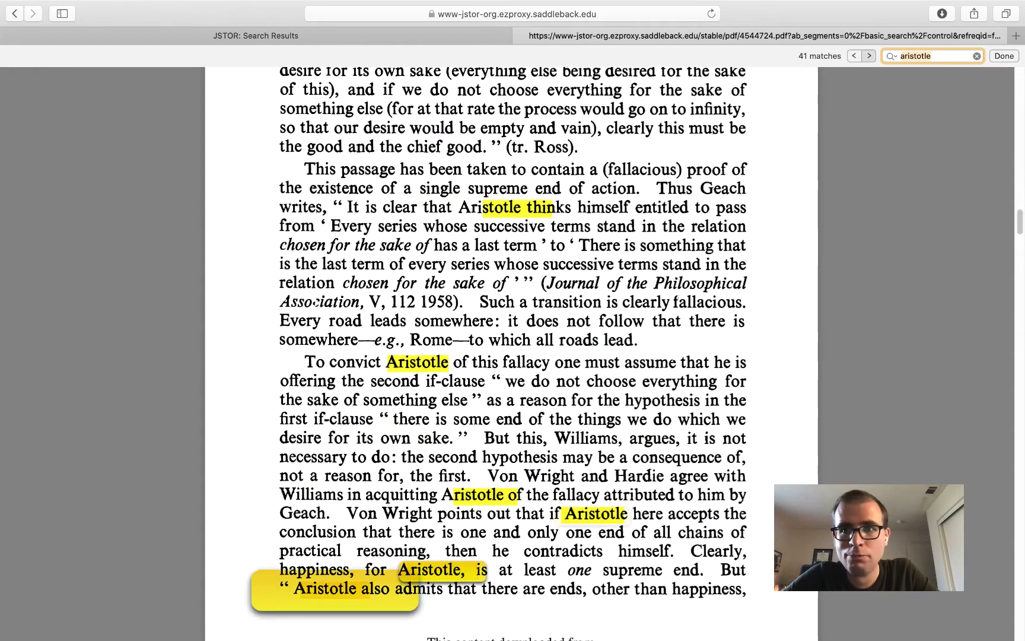
# Skim the remaining highlighted "aristotle" matches through to the end of the "Happiness" article and close the PDF
pyautogui.press('Return')
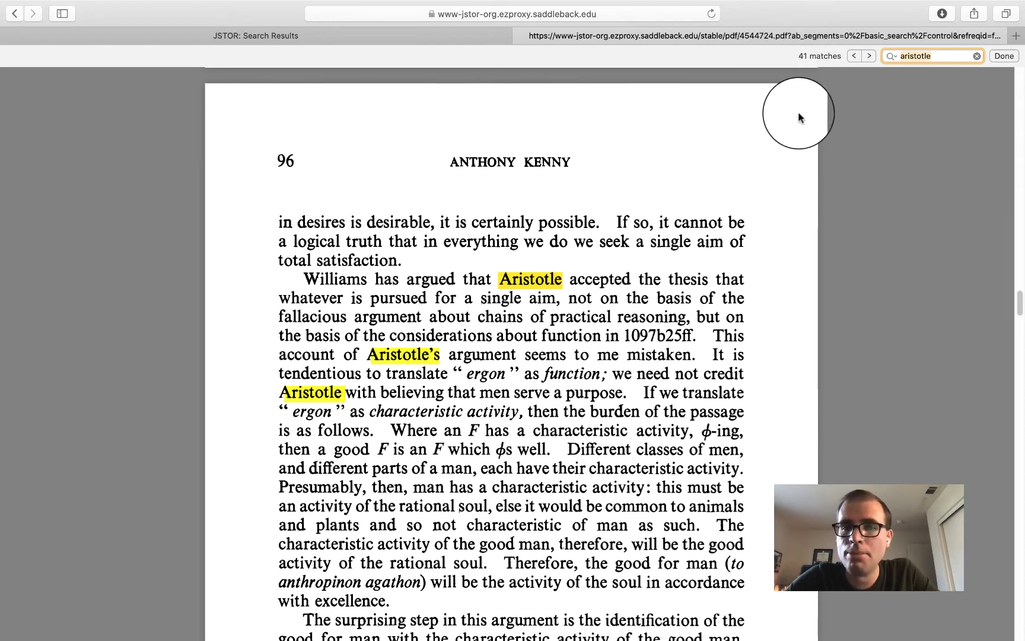
pyautogui.scroll(-3, 847, 148)
pyautogui.scroll(-20, 848, 148)
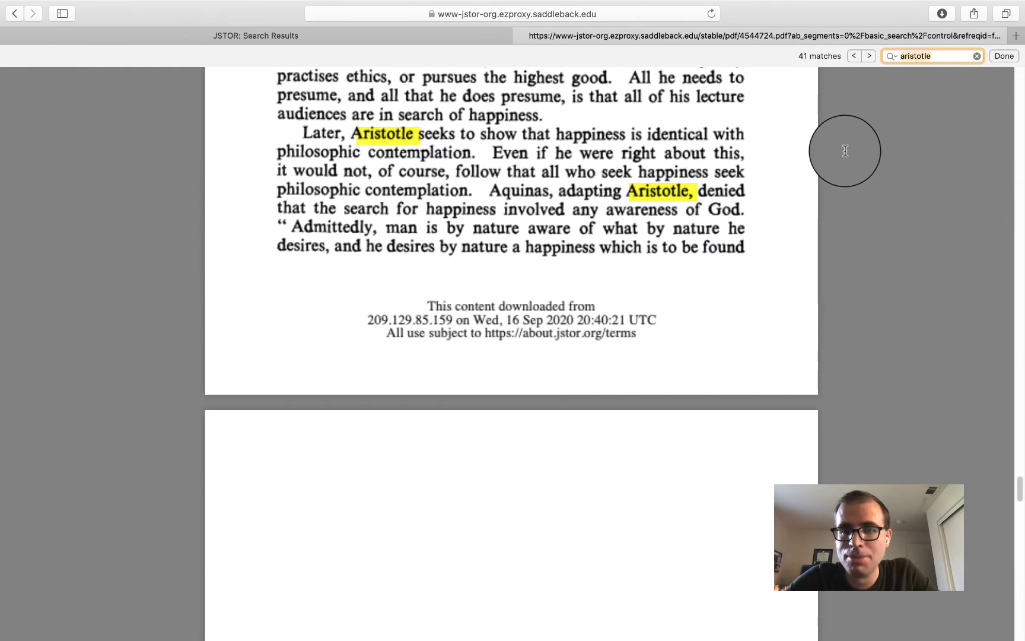
pyautogui.scroll(-15, 845, 151)
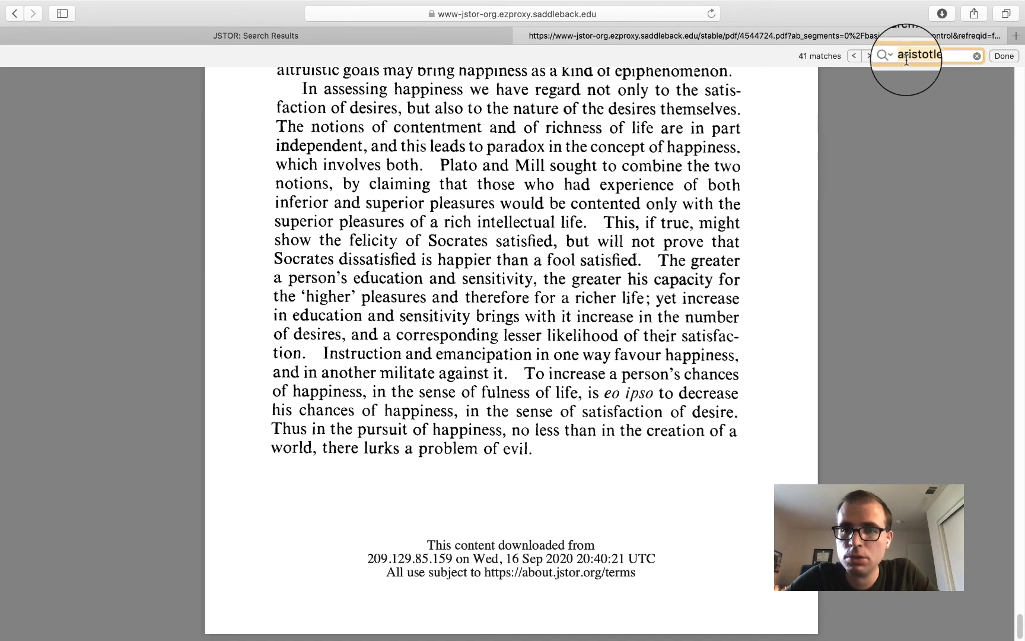
pyautogui.click(520, 35)
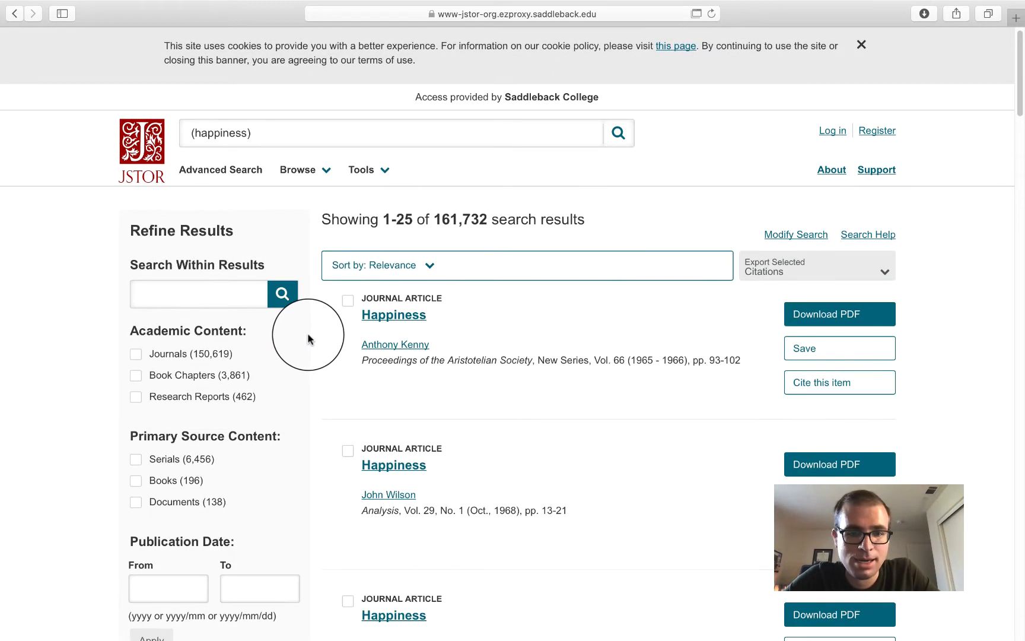
# Limit the JSTOR happiness results to journals with a publication date from 2010 onward
pyautogui.scroll(-3, 306, 339)
pyautogui.scroll(-10, 303, 337)
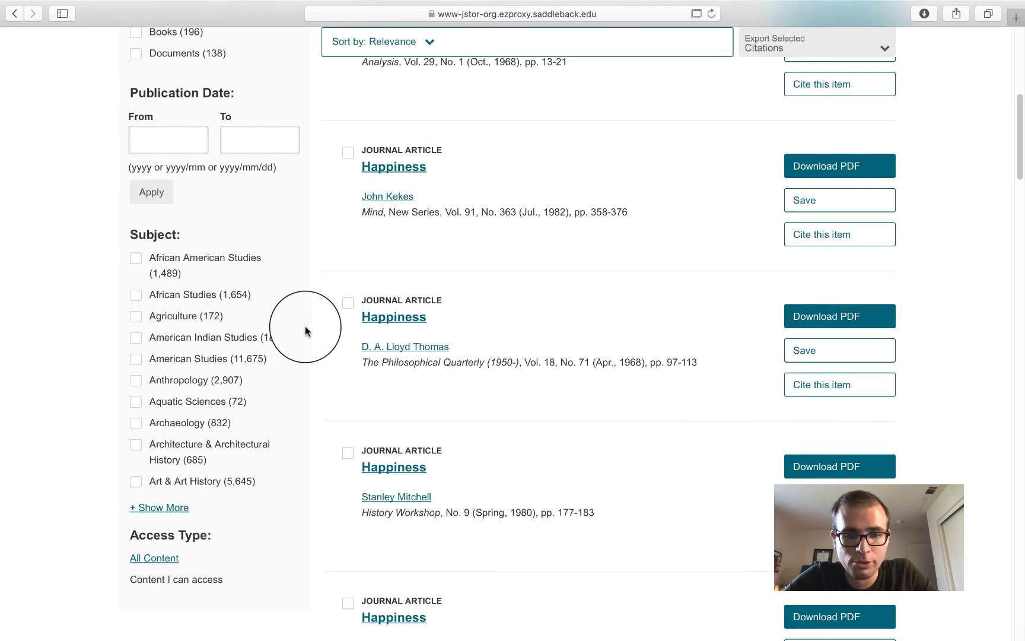
pyautogui.scroll(-15, 300, 337)
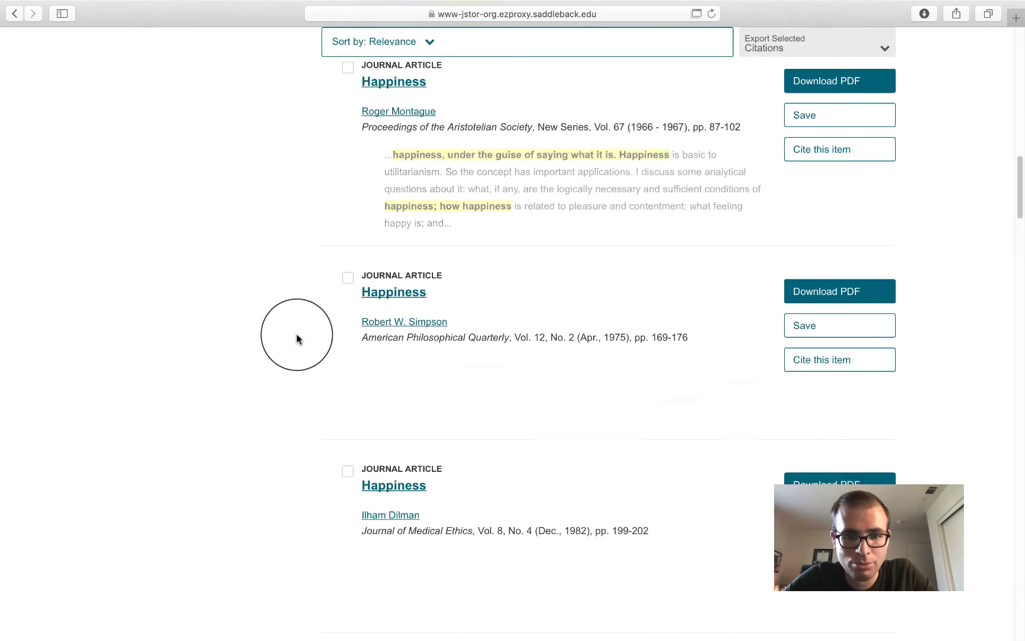
pyautogui.scroll(-15, 296, 339)
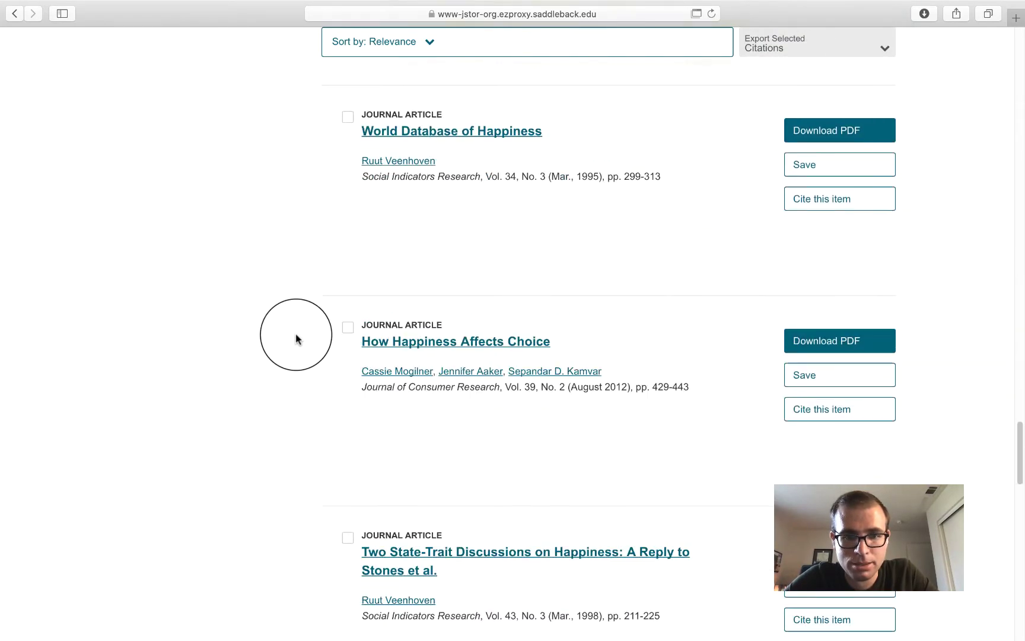
pyautogui.scroll(20, 295, 339)
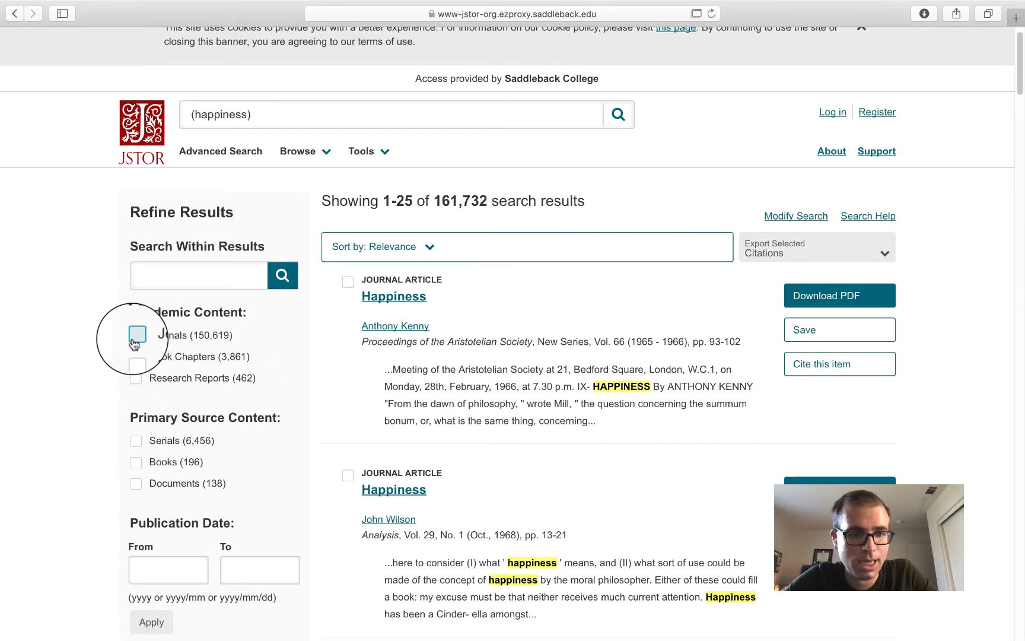
pyautogui.click(136, 335)
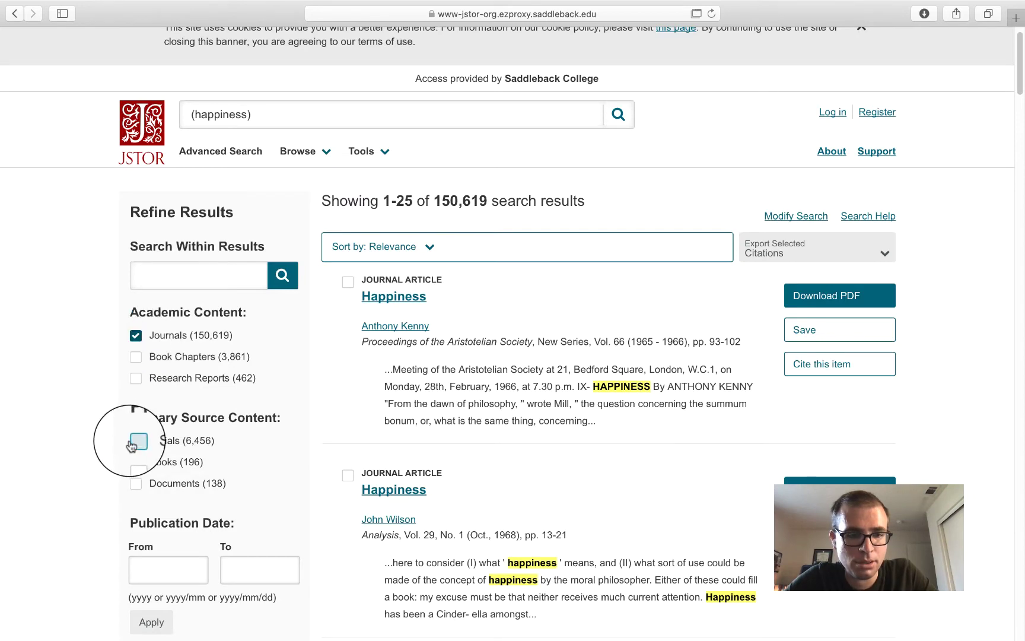
pyautogui.scroll(-3, 134, 445)
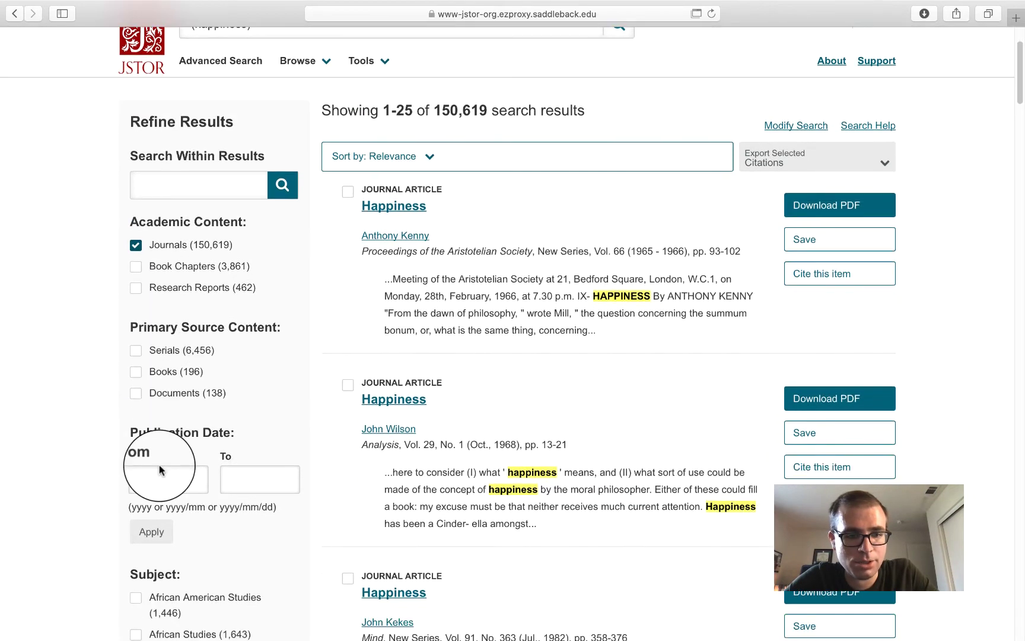
pyautogui.write('2010')
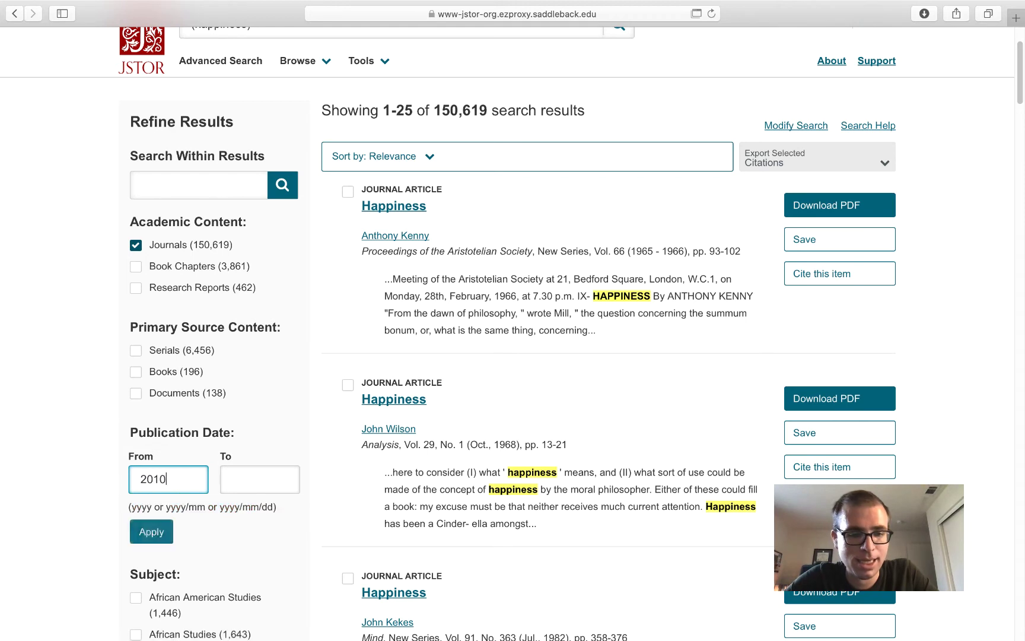
pyautogui.click(153, 536)
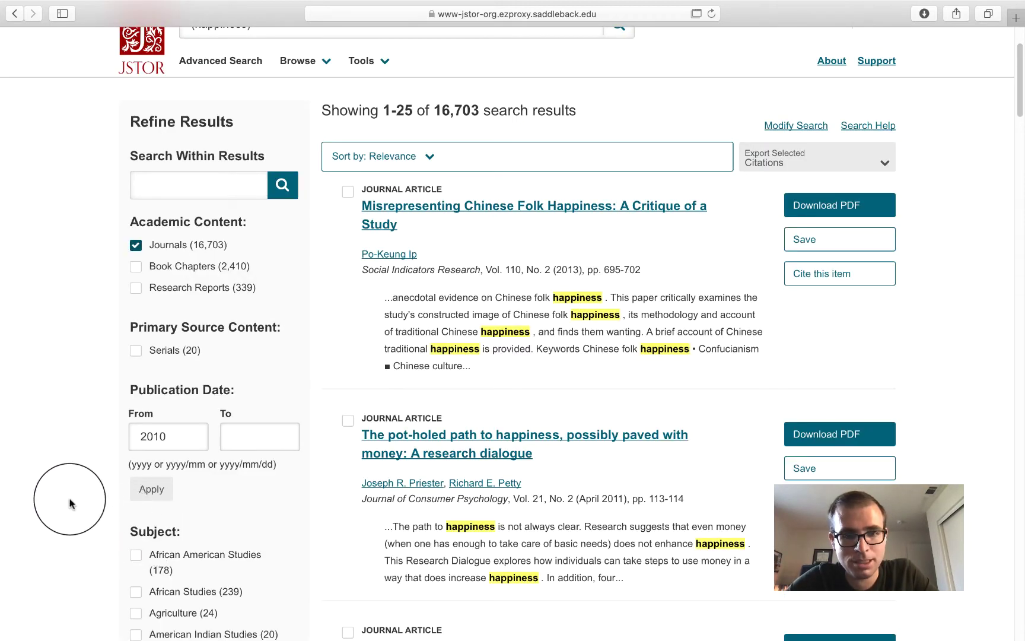
# Leave the filtered JSTOR results for the college library's database list and open Academic Search Complete (Ebsco)
pyautogui.scroll(-1, 70, 495)
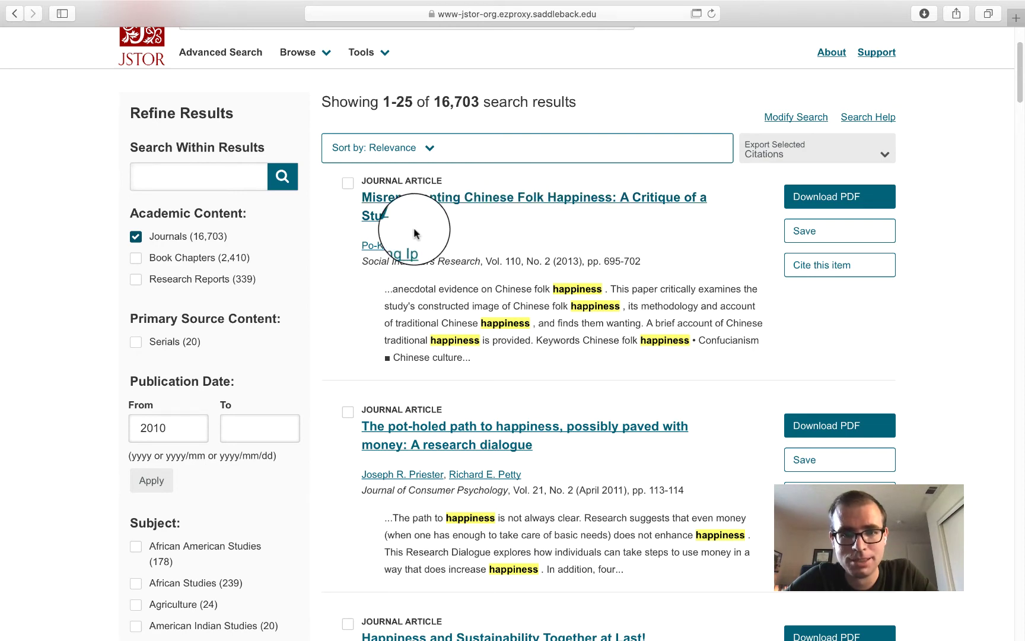
pyautogui.scroll(-5, 87, 360)
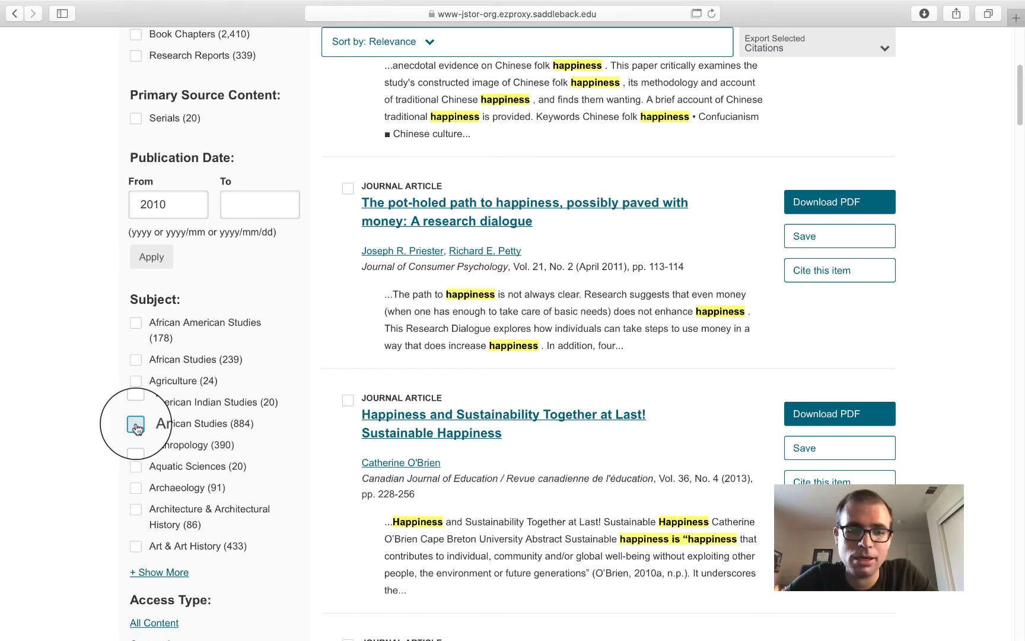
pyautogui.scroll(-3, 52, 444)
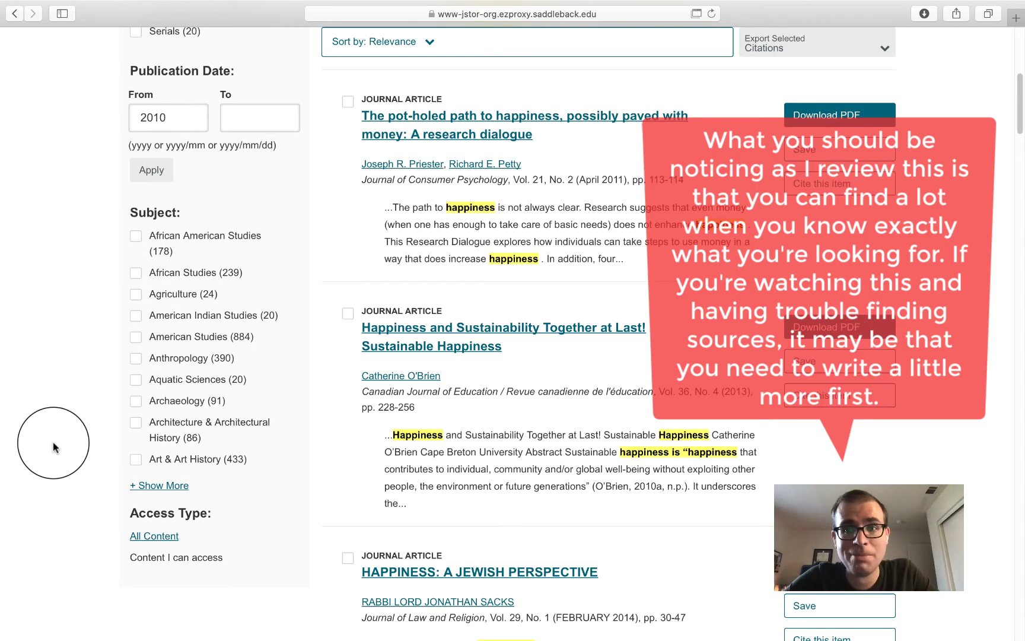
pyautogui.scroll(12, 15, 113)
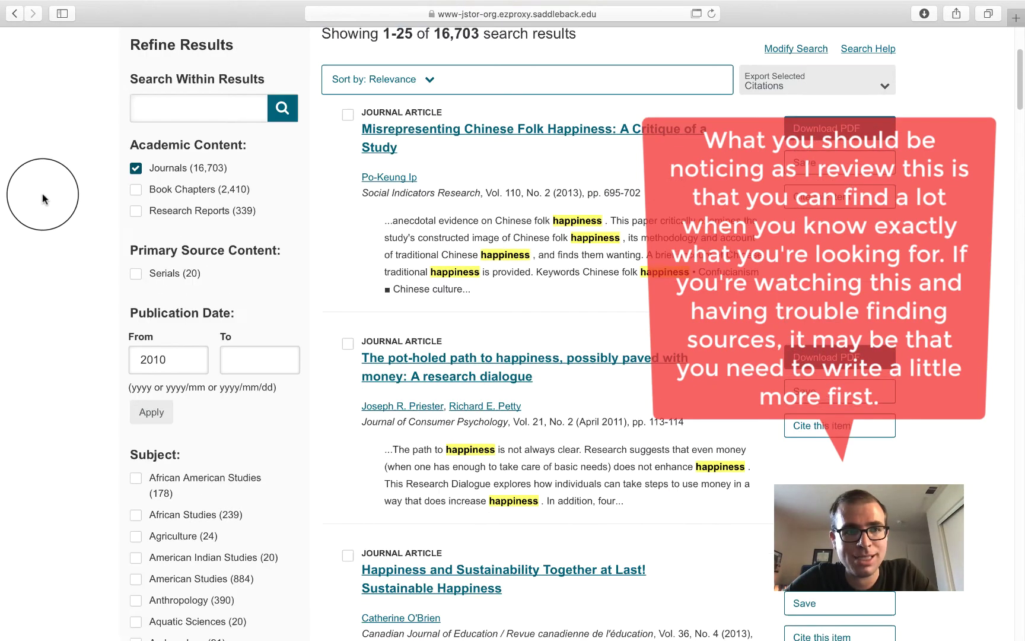
pyautogui.click(14, 16)
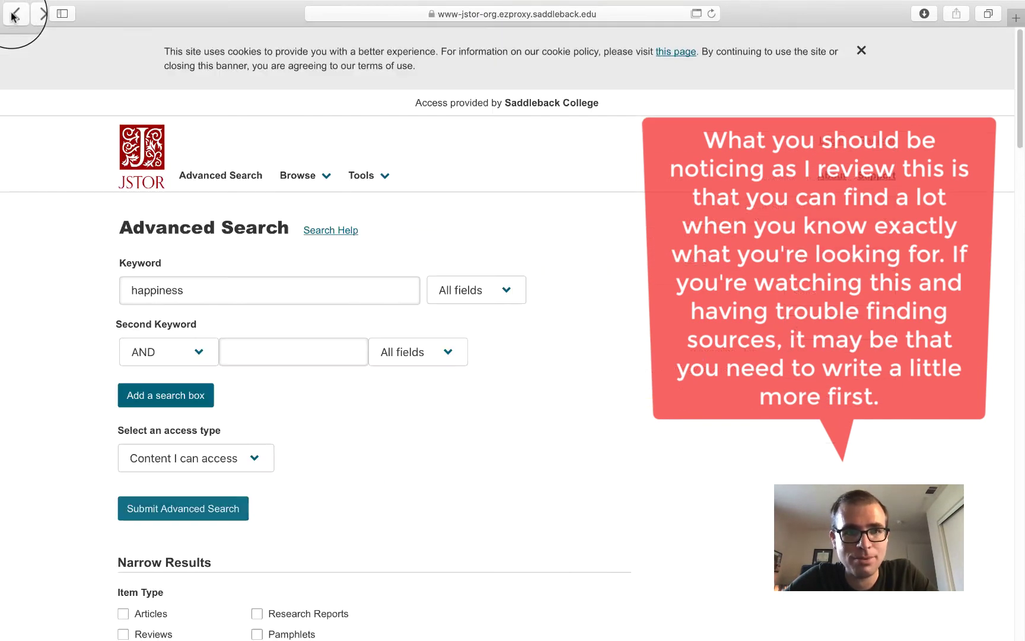
pyautogui.moveTo(14, 16); pyautogui.dragTo(45, 38)
pyautogui.scroll(20, 225, 263)
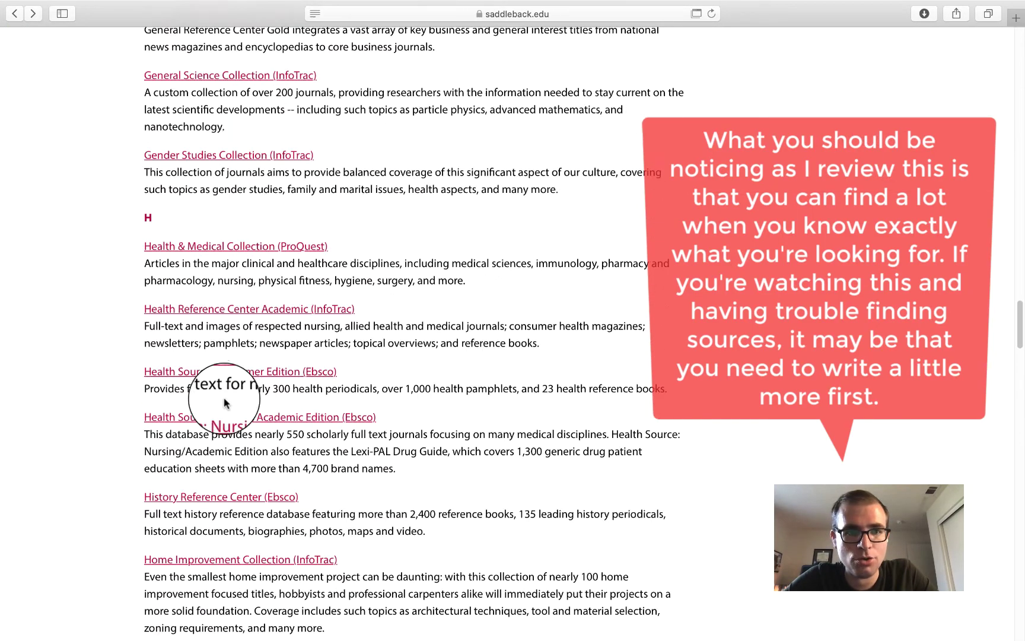
pyautogui.scroll(15, 225, 393)
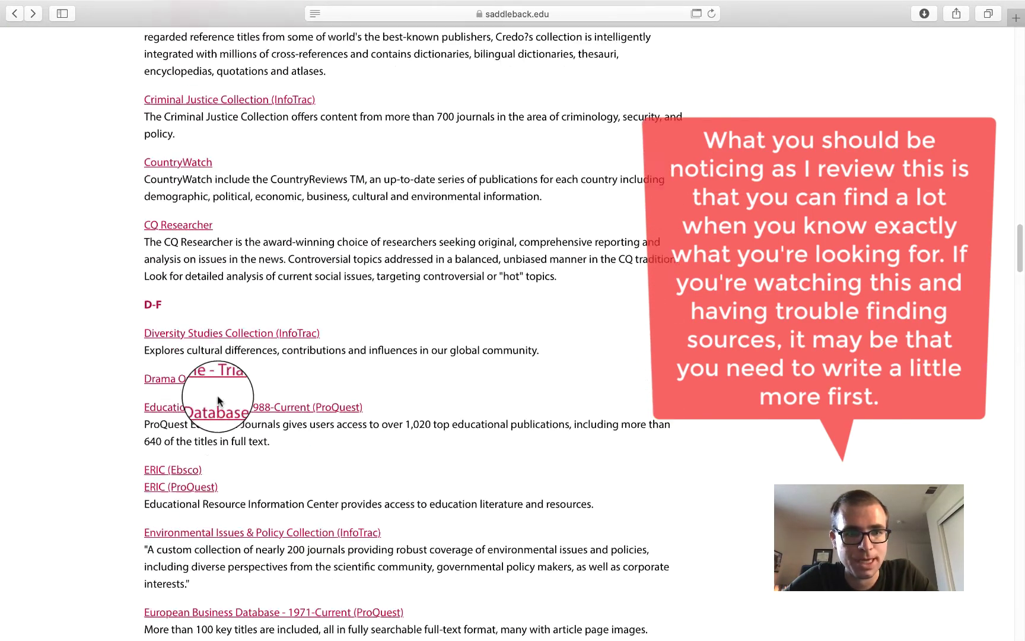
pyautogui.scroll(15, 220, 352)
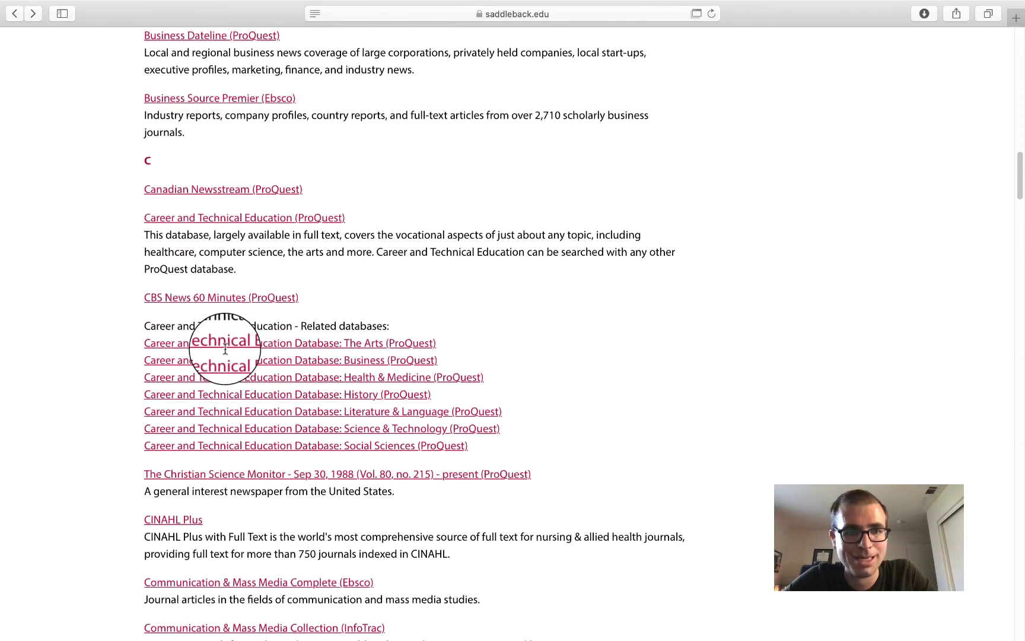
pyautogui.scroll(8, 224, 356)
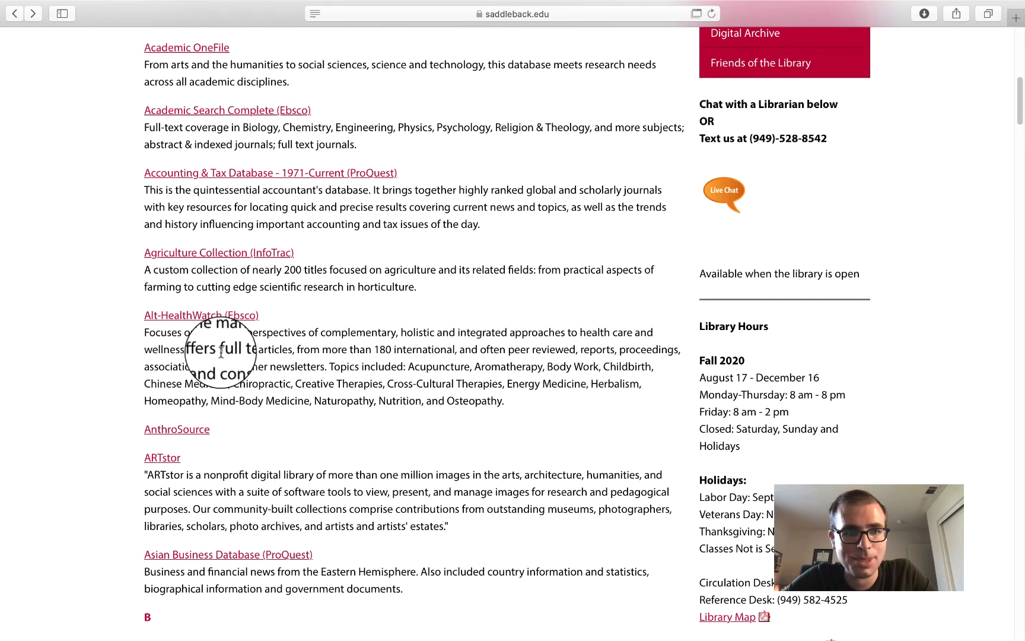
pyautogui.scroll(2, 202, 344)
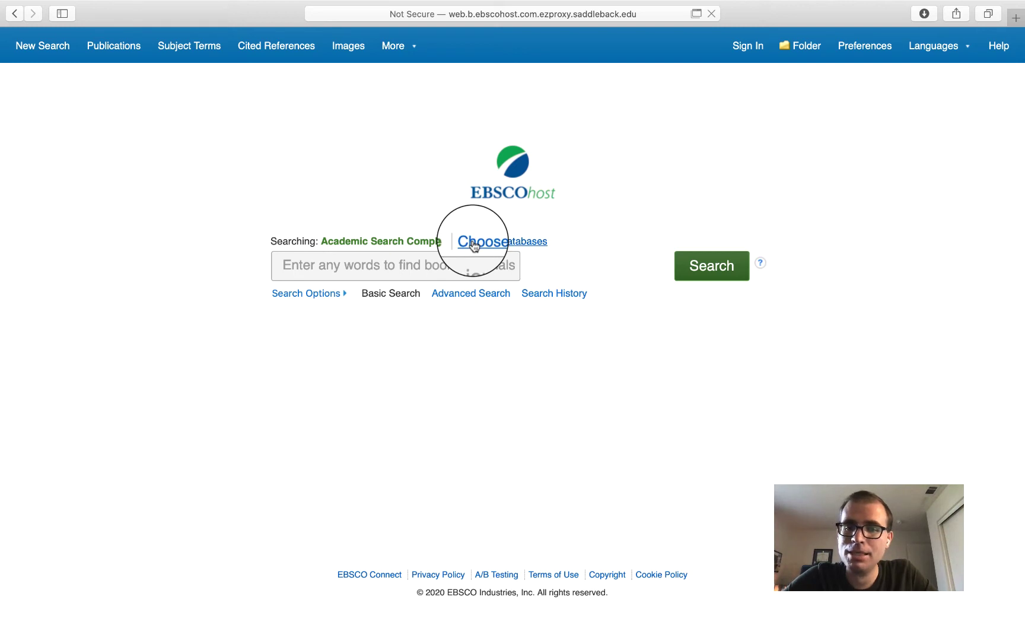
# Include all available EBSCOhost databases in the search
pyautogui.click(511, 242)
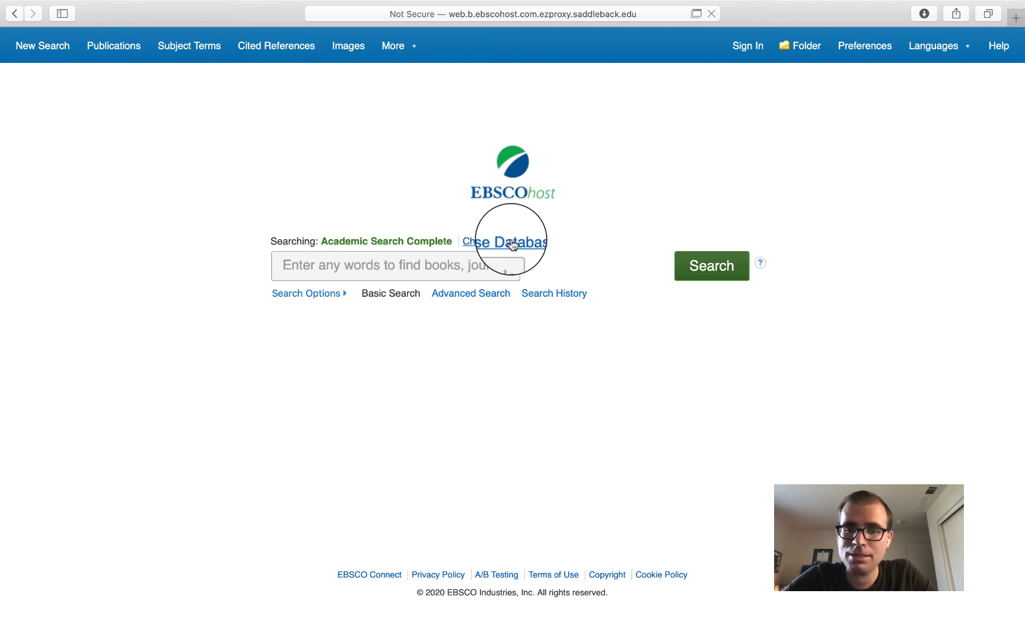
pyautogui.click(695, 13)
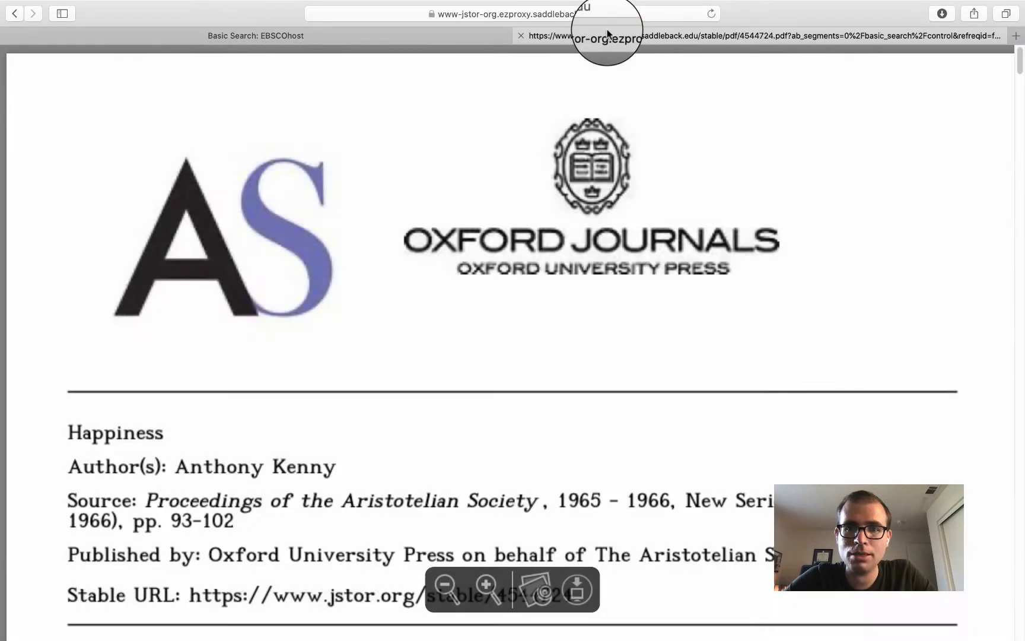
pyautogui.click(520, 34)
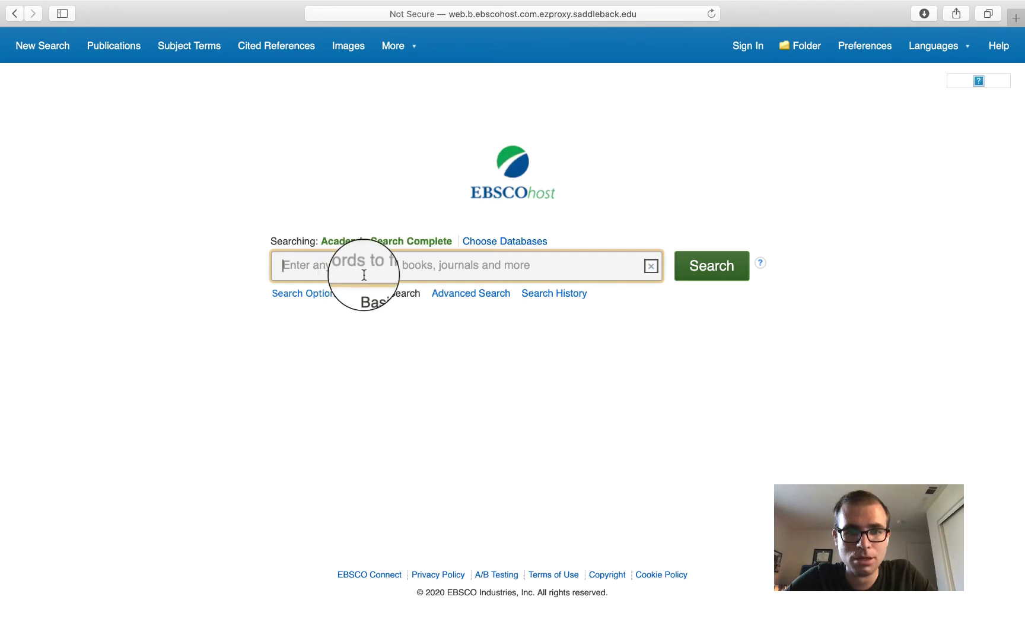
pyautogui.click(499, 248)
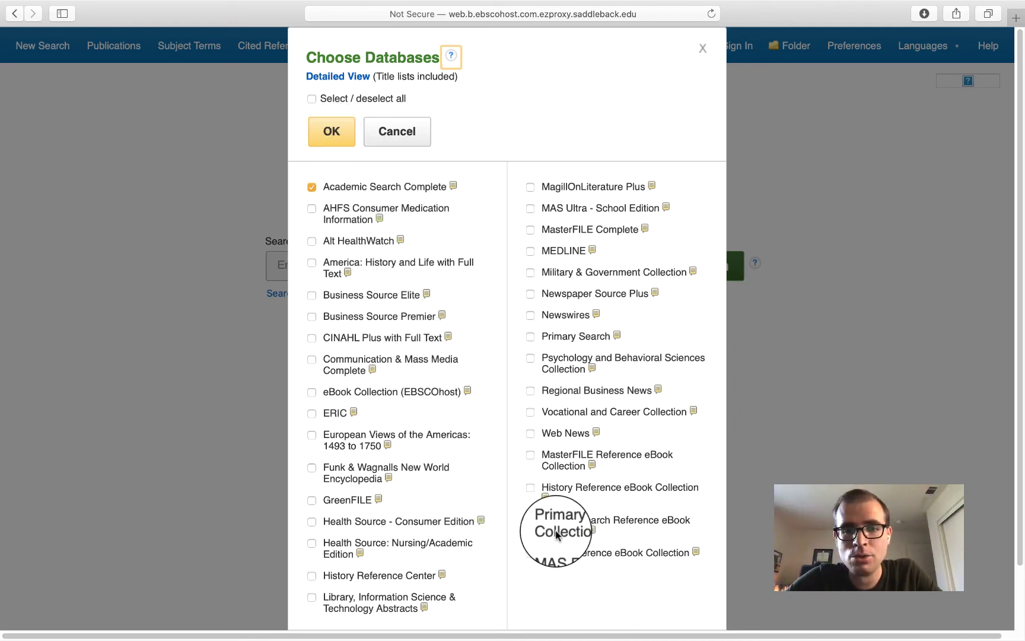
pyautogui.click(311, 99)
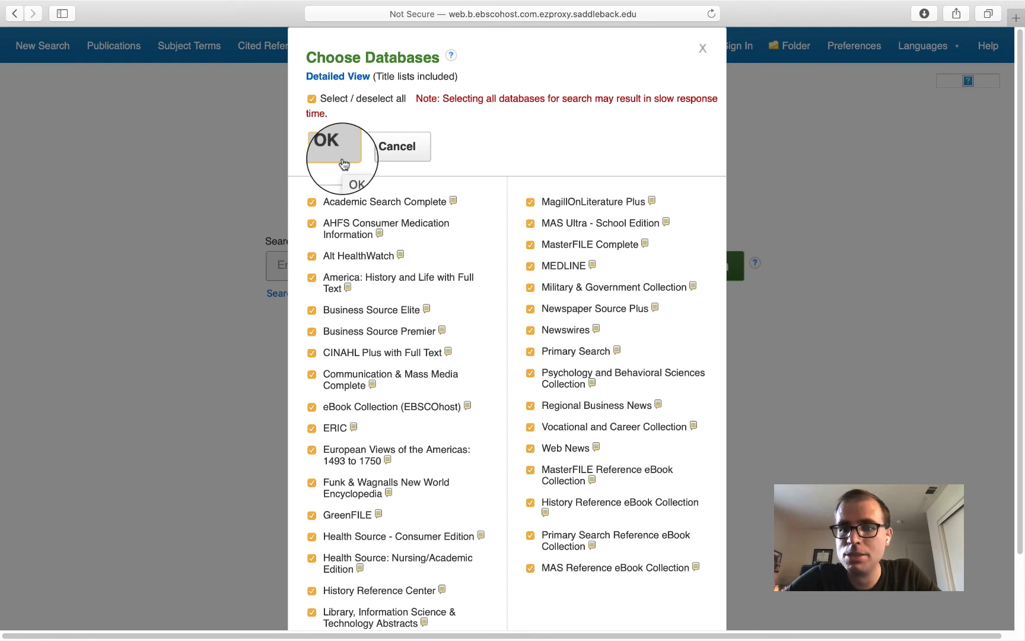
pyautogui.click(336, 151)
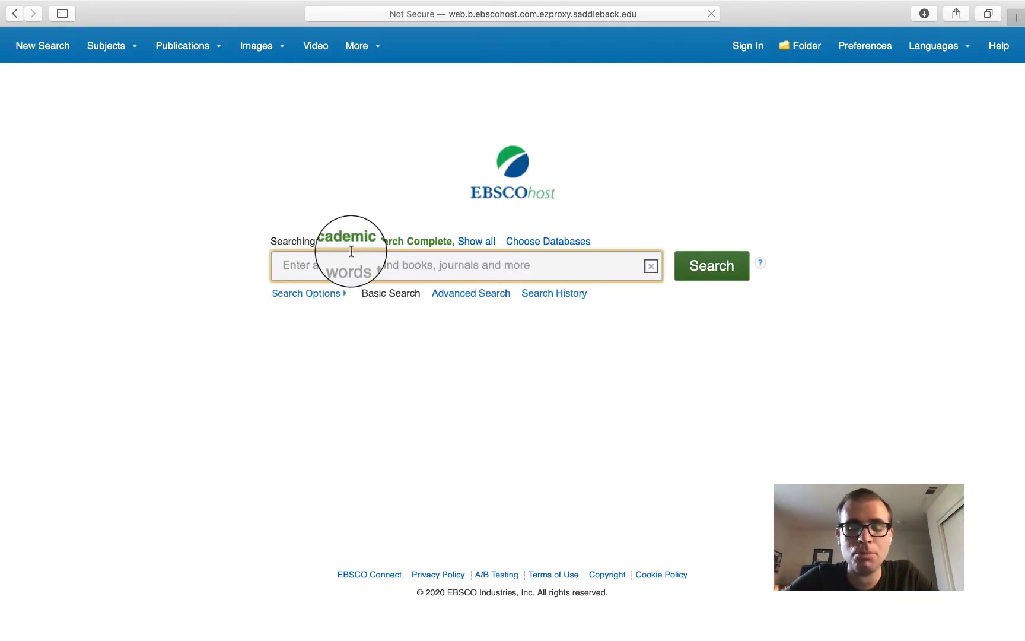
# Search the selected EBSCOhost databases for "happiness"
pyautogui.write('happiness')
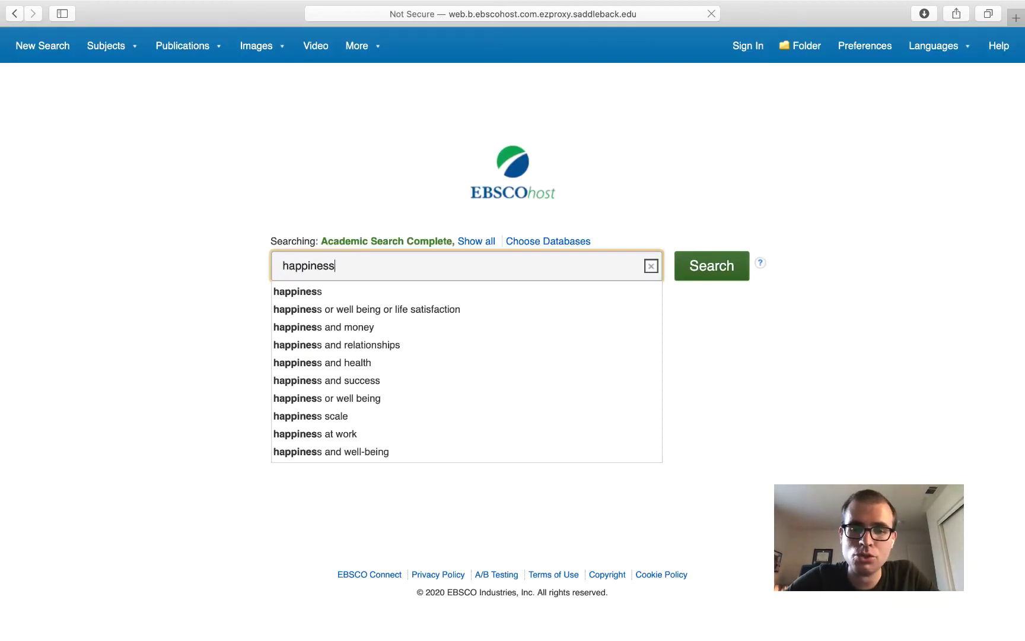
pyautogui.click(332, 297)
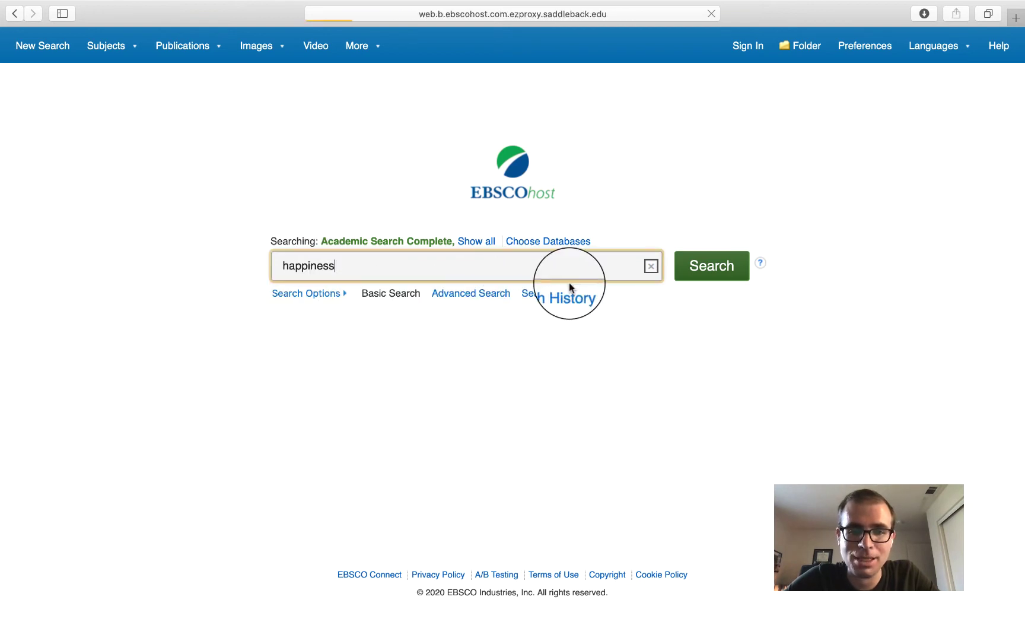
pyautogui.click(725, 284)
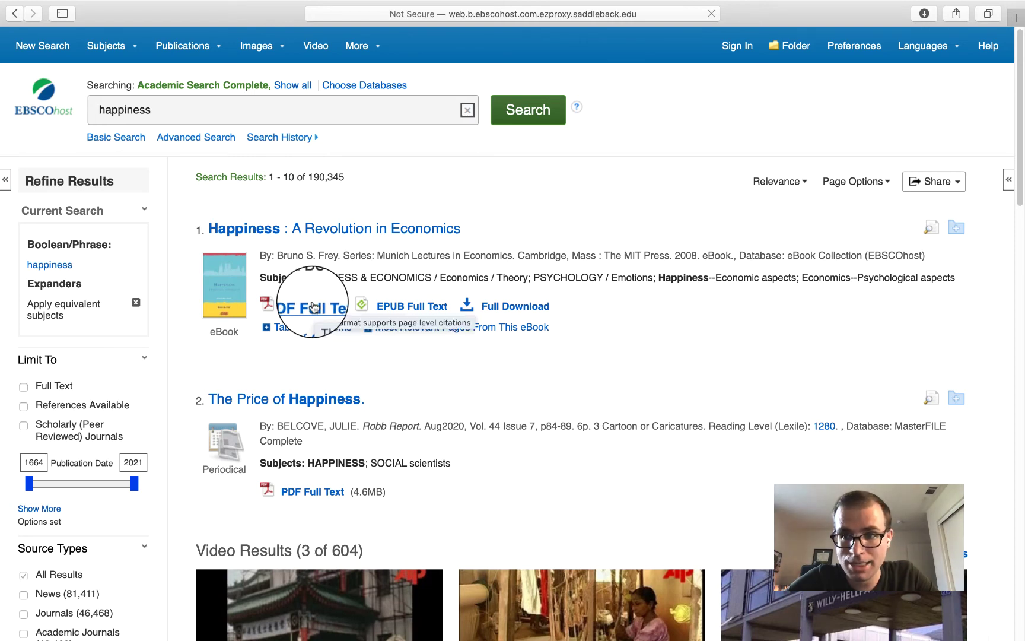
# Open the record of the first result, "Happiness : A Revolution in Economics", and display its MLA citation
pyautogui.click(348, 238)
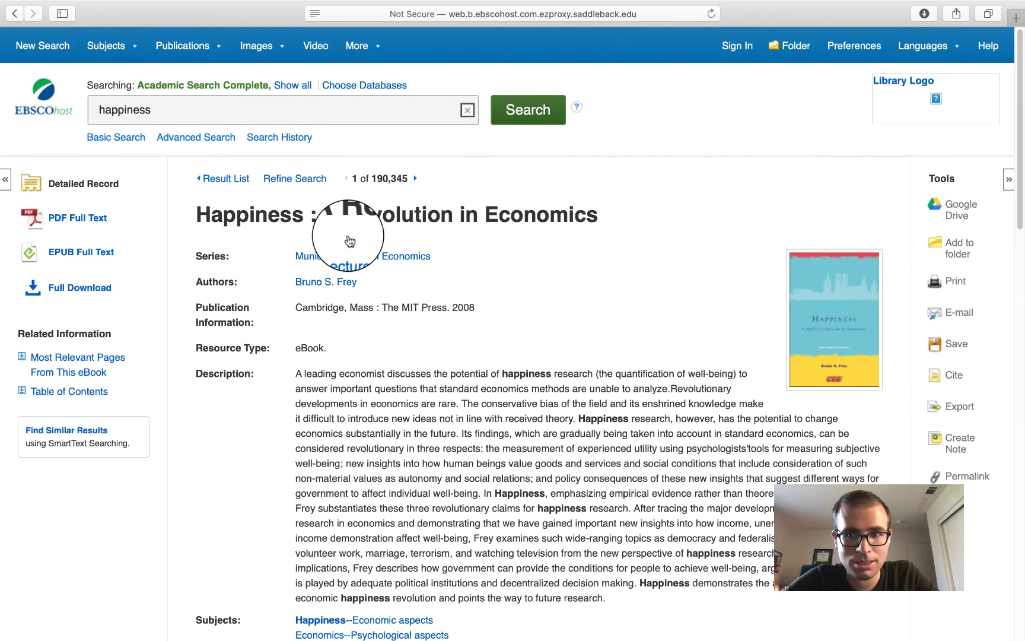
pyautogui.click(954, 380)
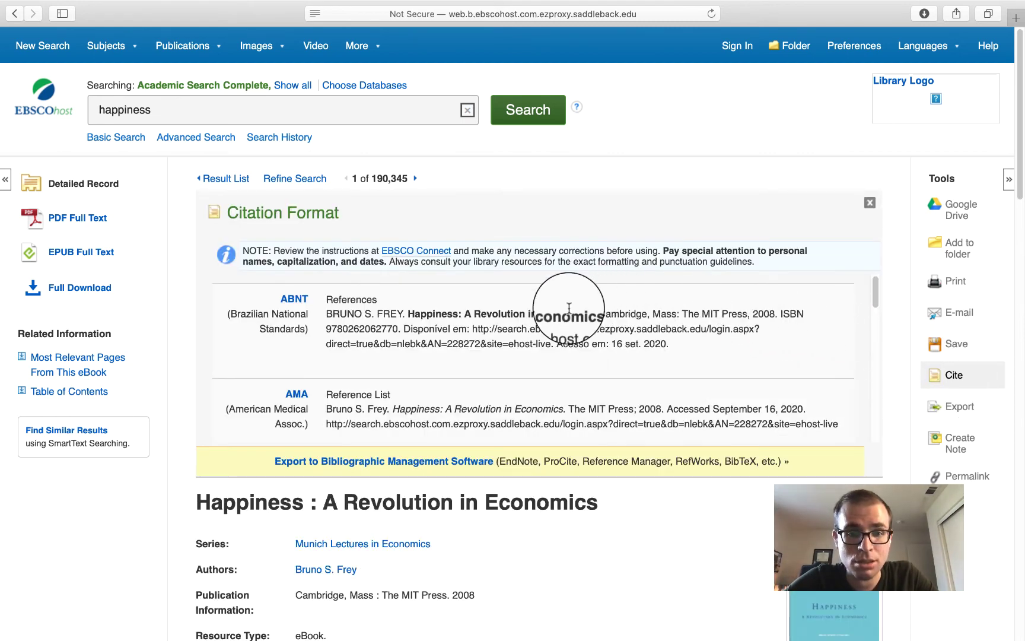
pyautogui.scroll(-5, 617, 305)
pyautogui.scroll(-8, 473, 339)
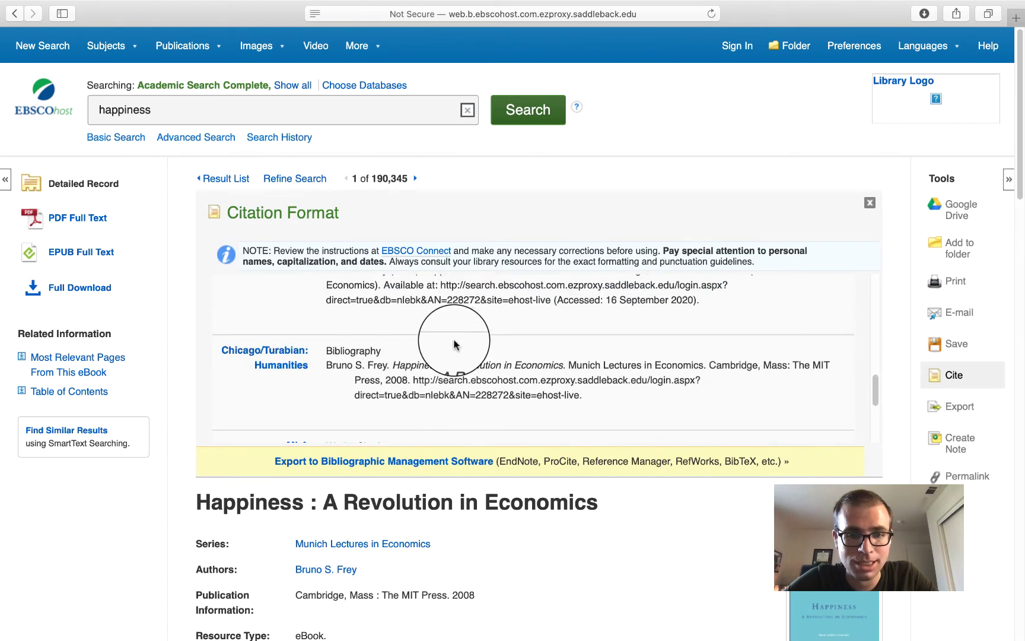
pyautogui.scroll(1, 450, 344)
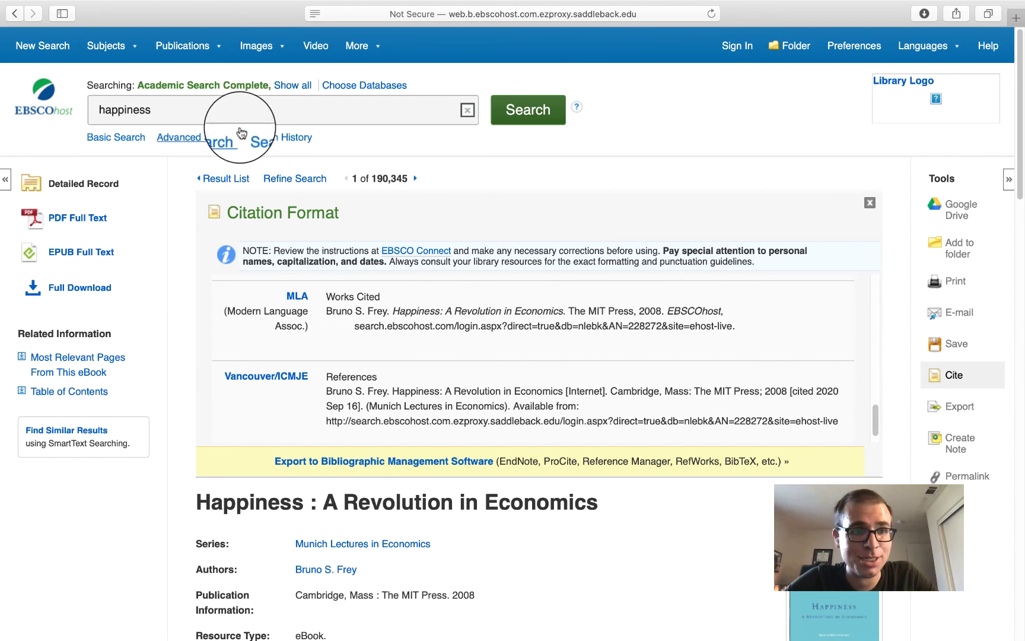
# Open the advanced search for "happiness" and limit it to full-text, scholarly (peer-reviewed) journals
pyautogui.click(191, 145)
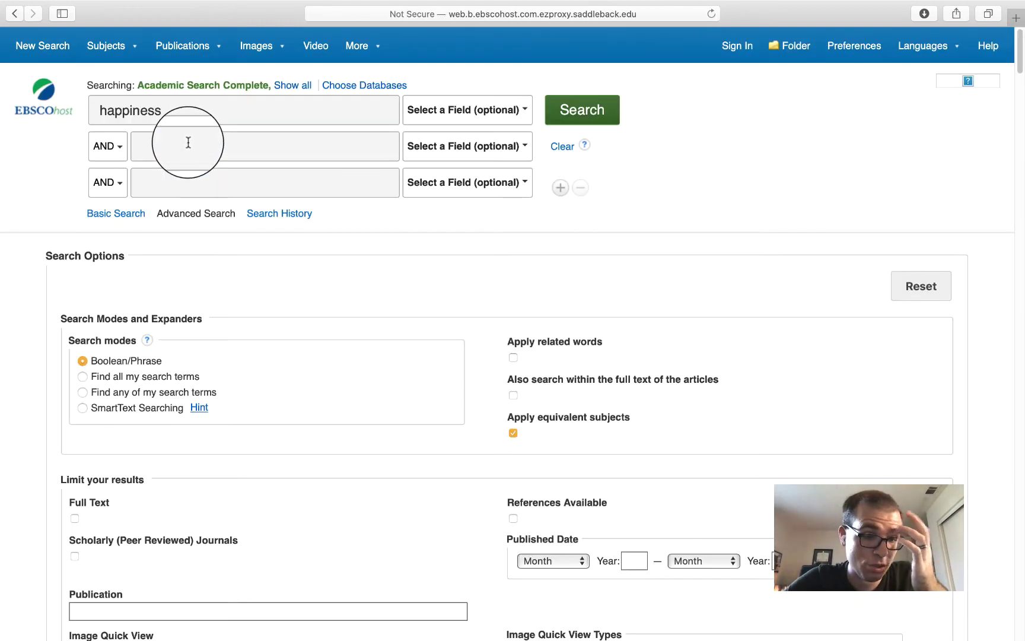
pyautogui.scroll(-3, 69, 418)
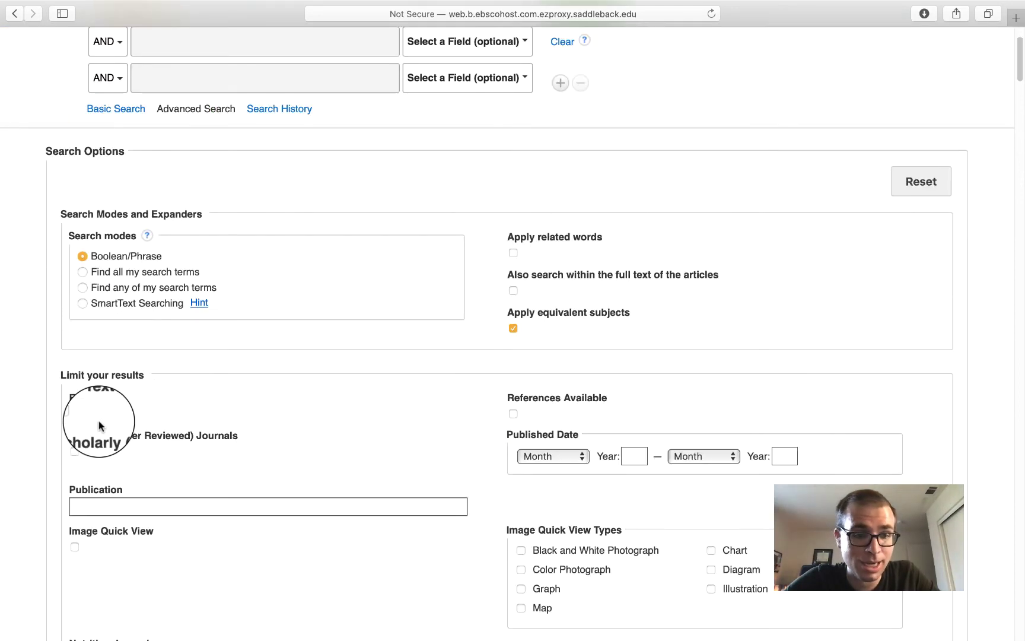
pyautogui.click(76, 452)
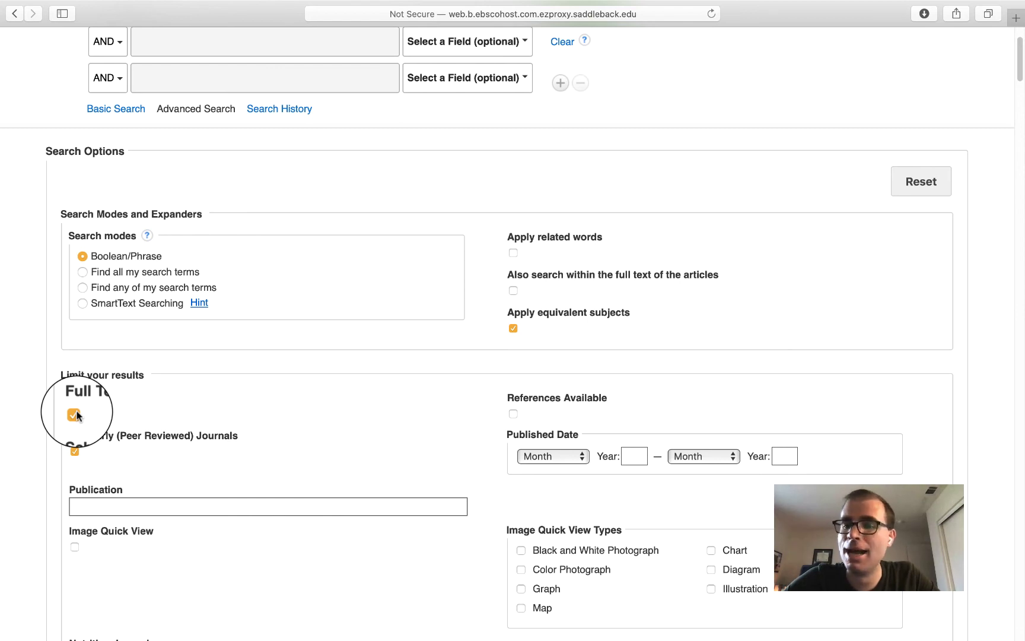
# Review the special limiters, add "gamers" as a second AND term alongside "happiness", and run the search
pyautogui.scroll(-10, 76, 415)
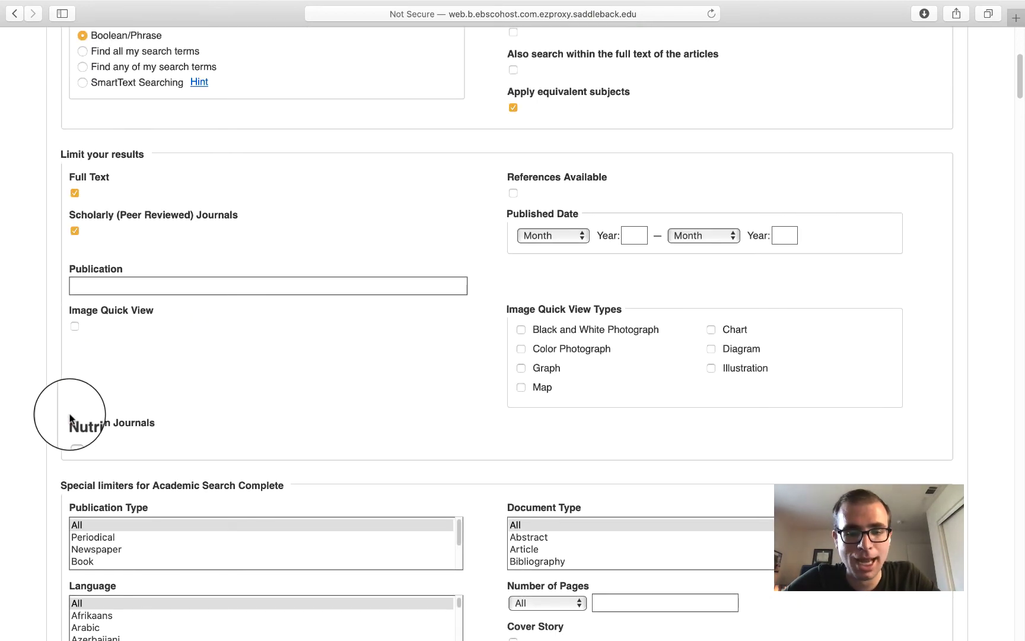
pyautogui.scroll(-6, 70, 417)
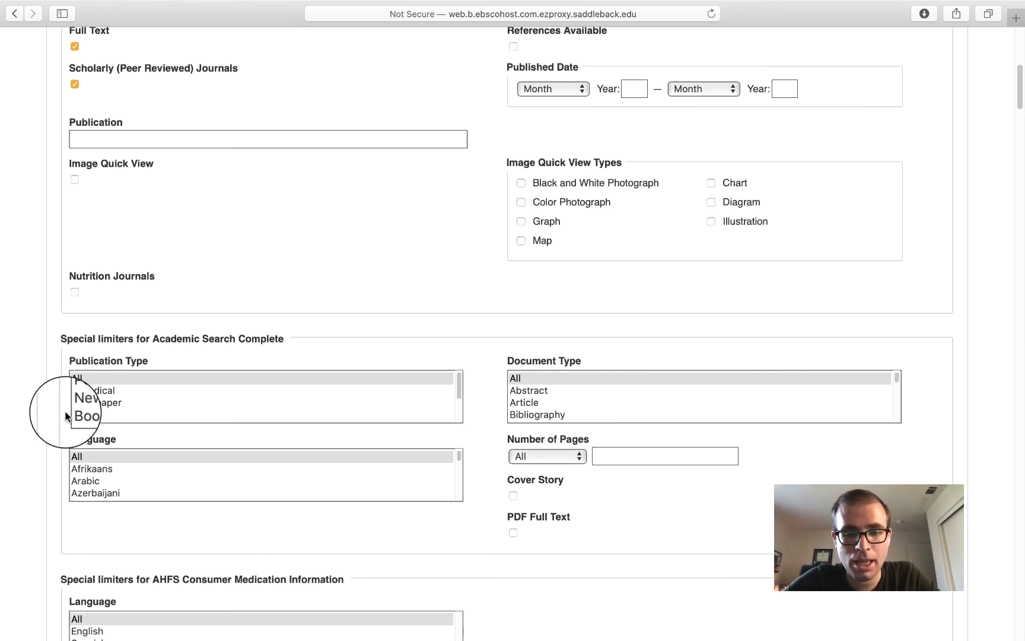
pyautogui.scroll(-10, 64, 418)
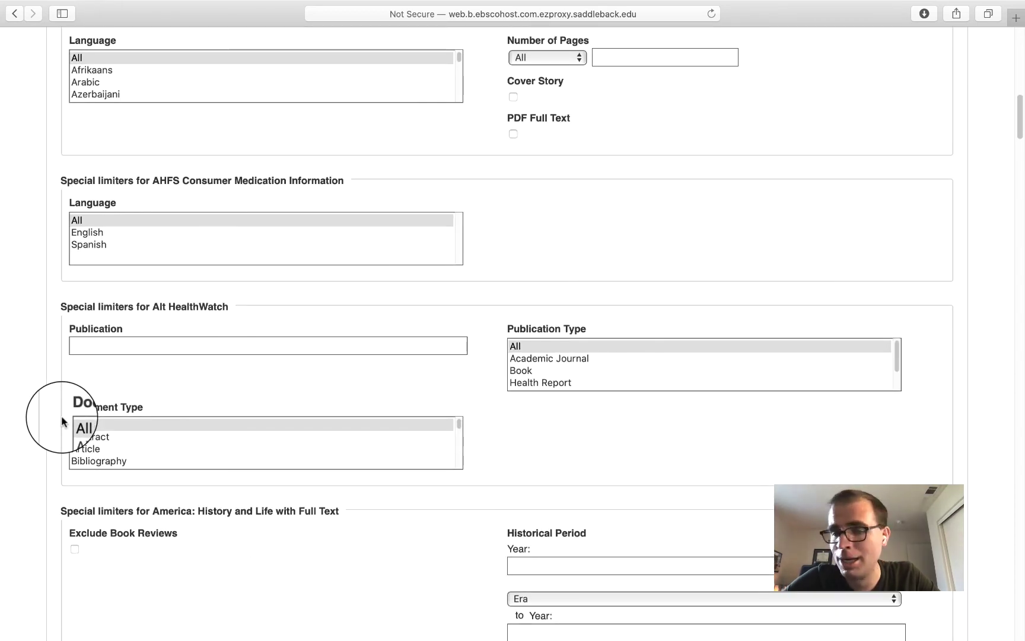
pyautogui.scroll(20, 62, 421)
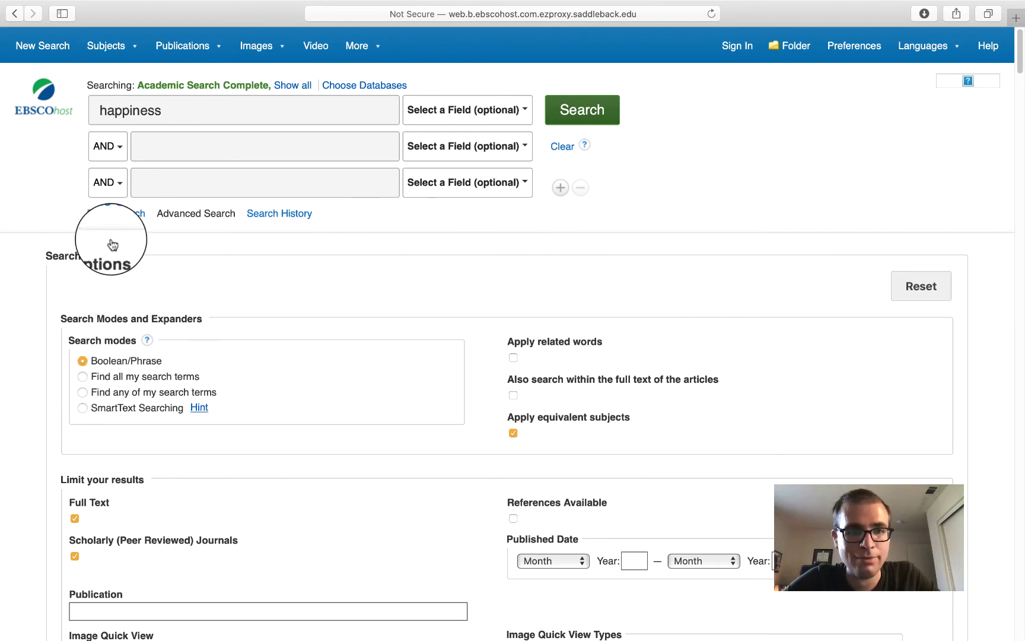
pyautogui.click(145, 154)
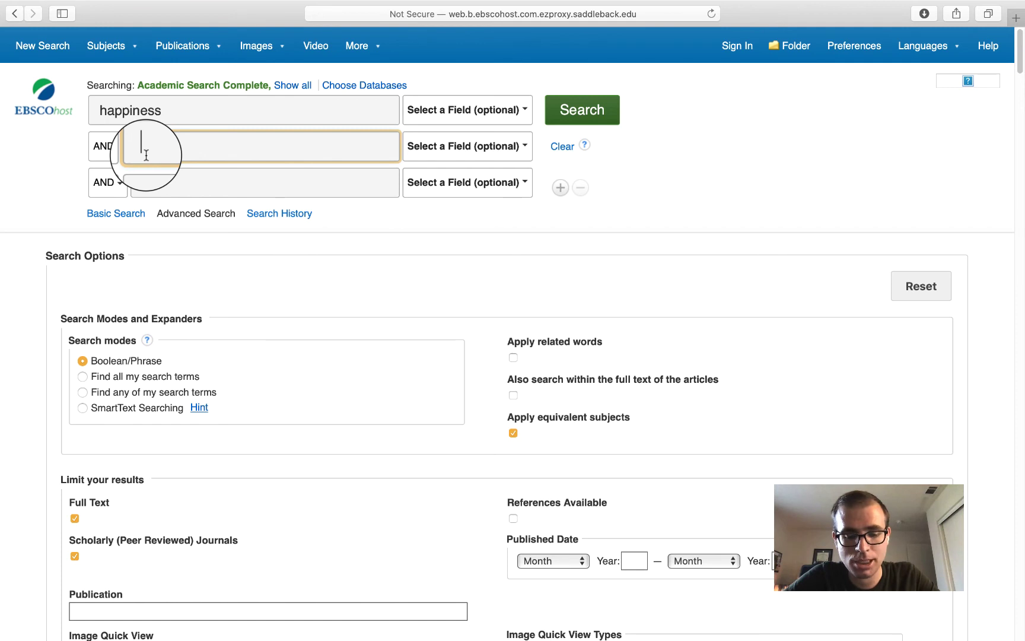
pyautogui.write('gamer')
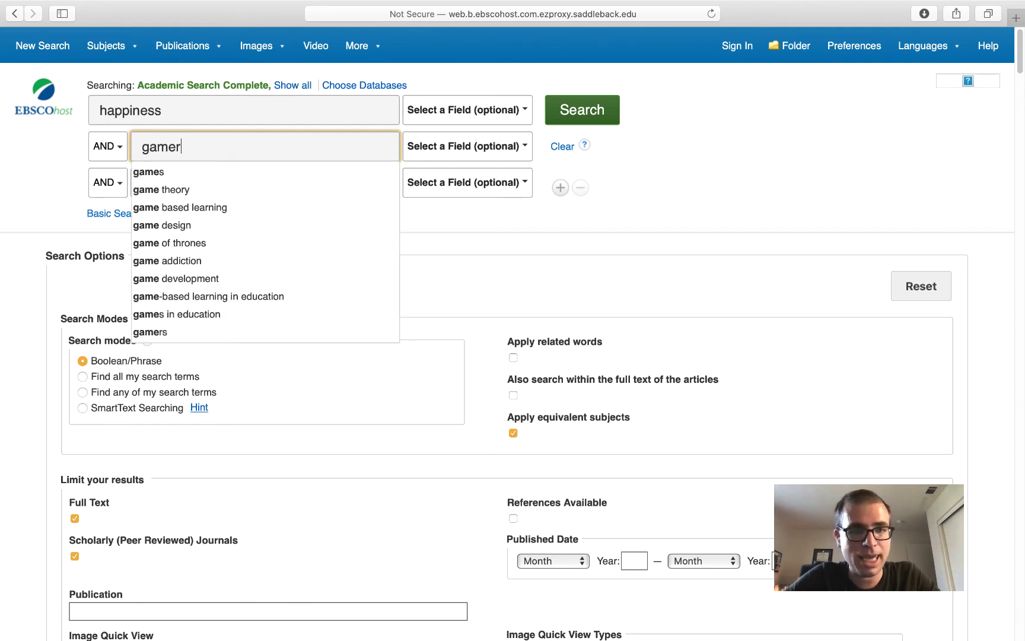
pyautogui.click(183, 171)
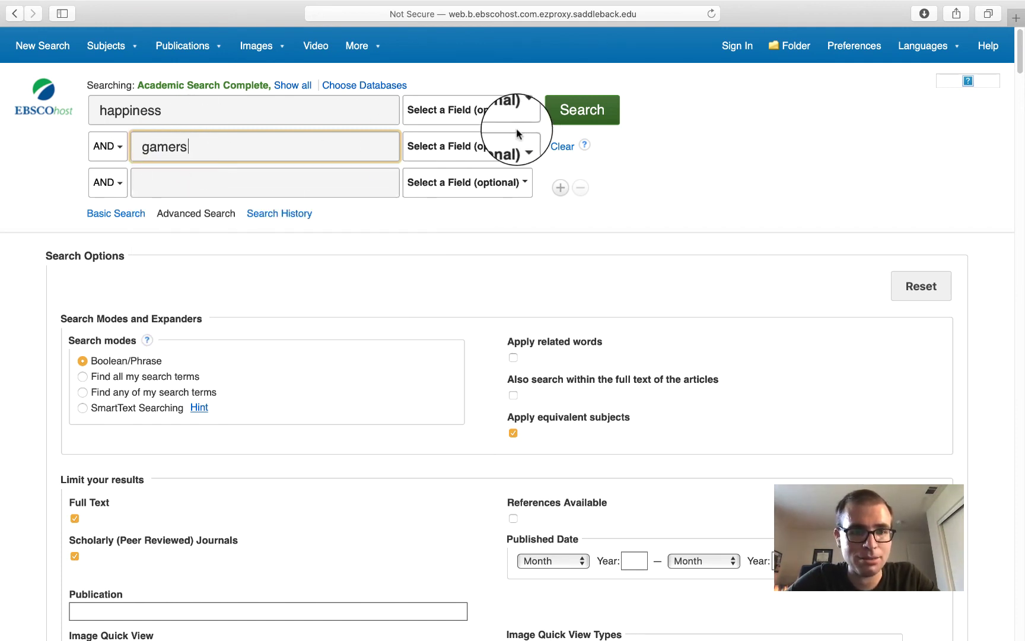
pyautogui.click(568, 110)
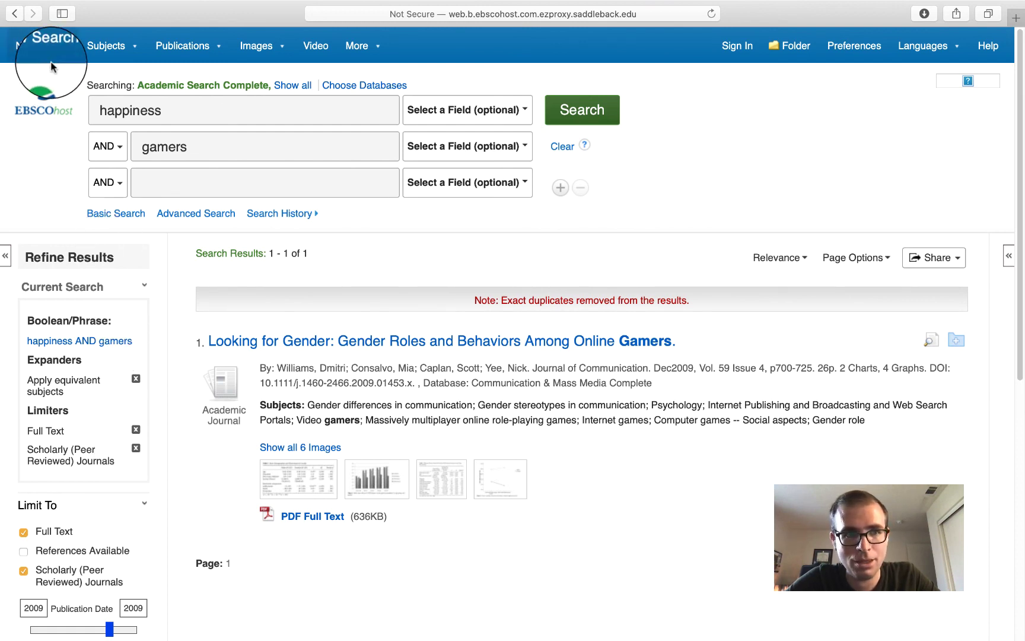
# Return from the EBSCOhost results to the college library's Article Databases A-Z page
pyautogui.rightClick(15, 16)
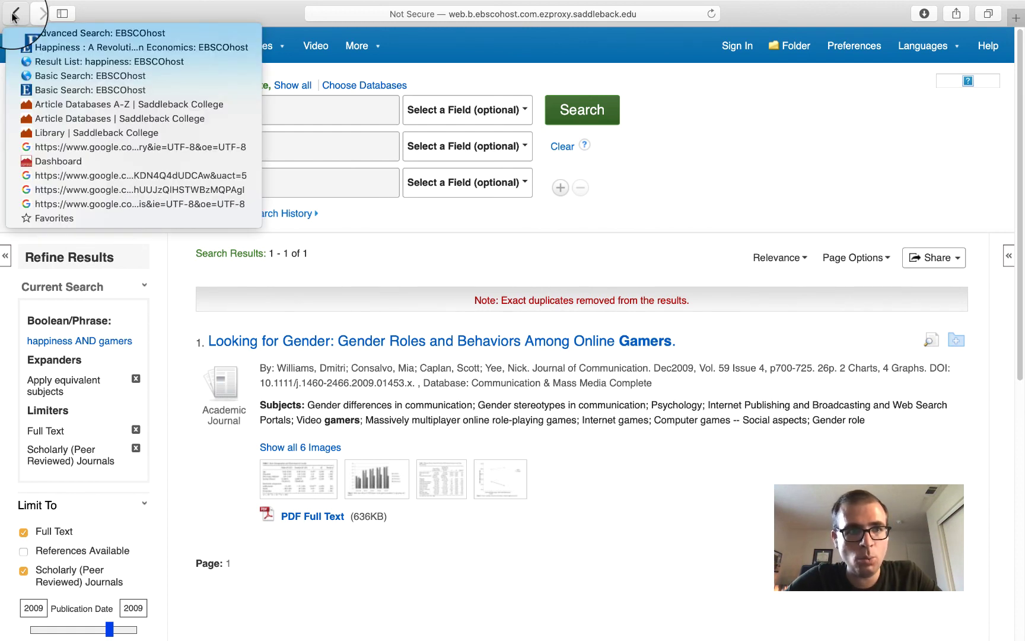
pyautogui.click(58, 105)
pyautogui.scroll(4, 83, 149)
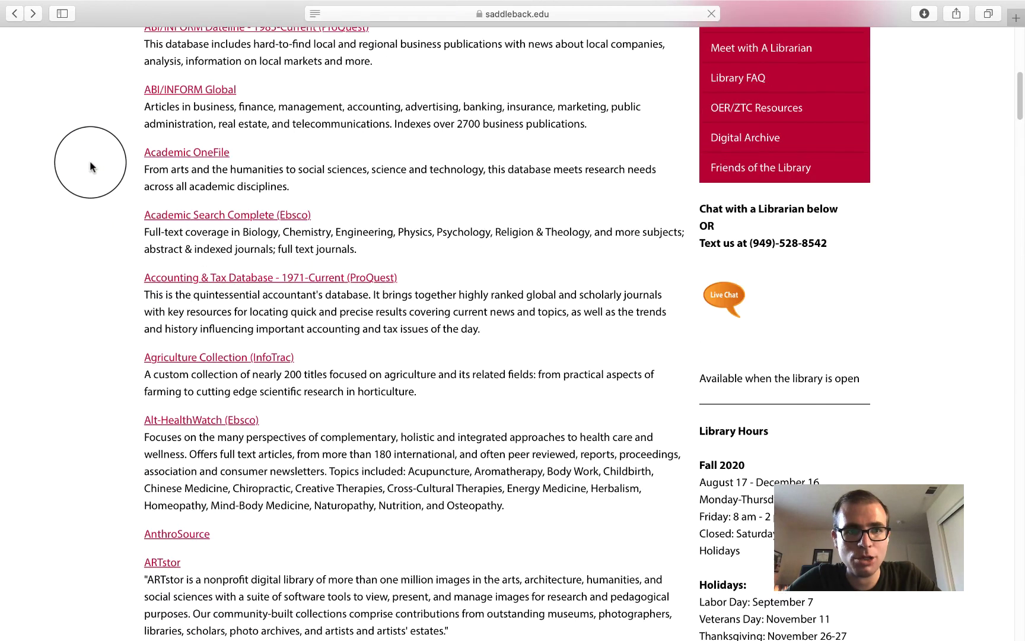